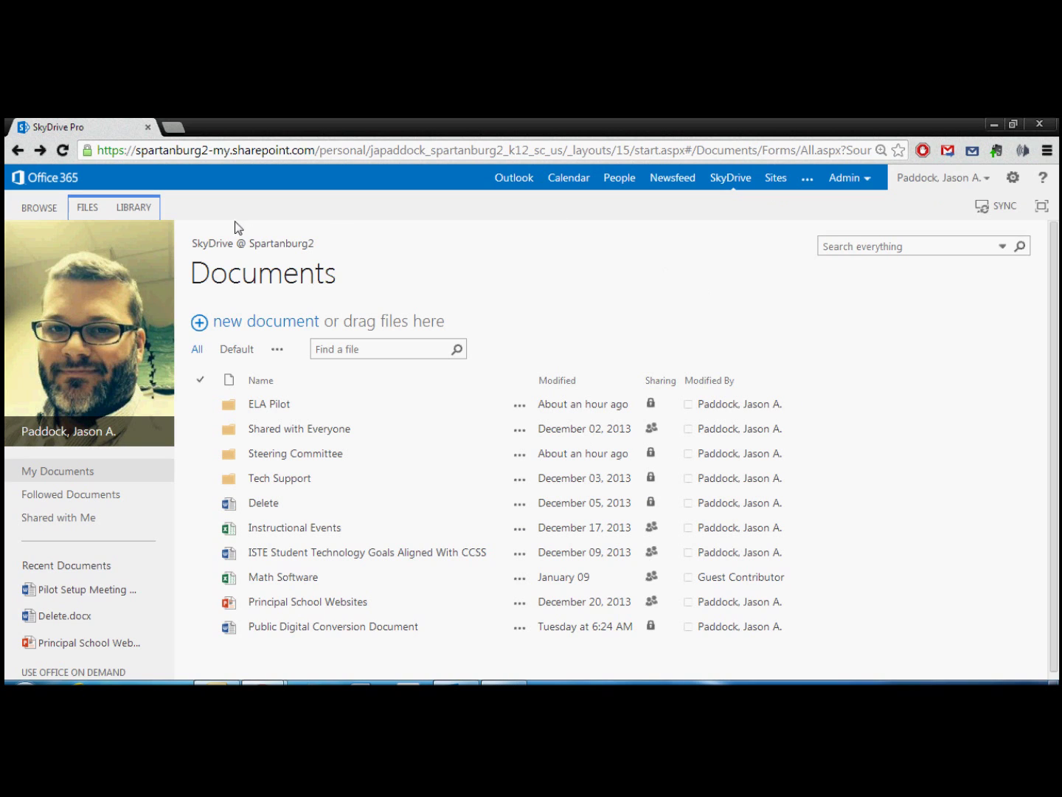
Start uploading a file from the computer, then cancel and close the upload box
mouse_move(65, 269)
click(213, 326)
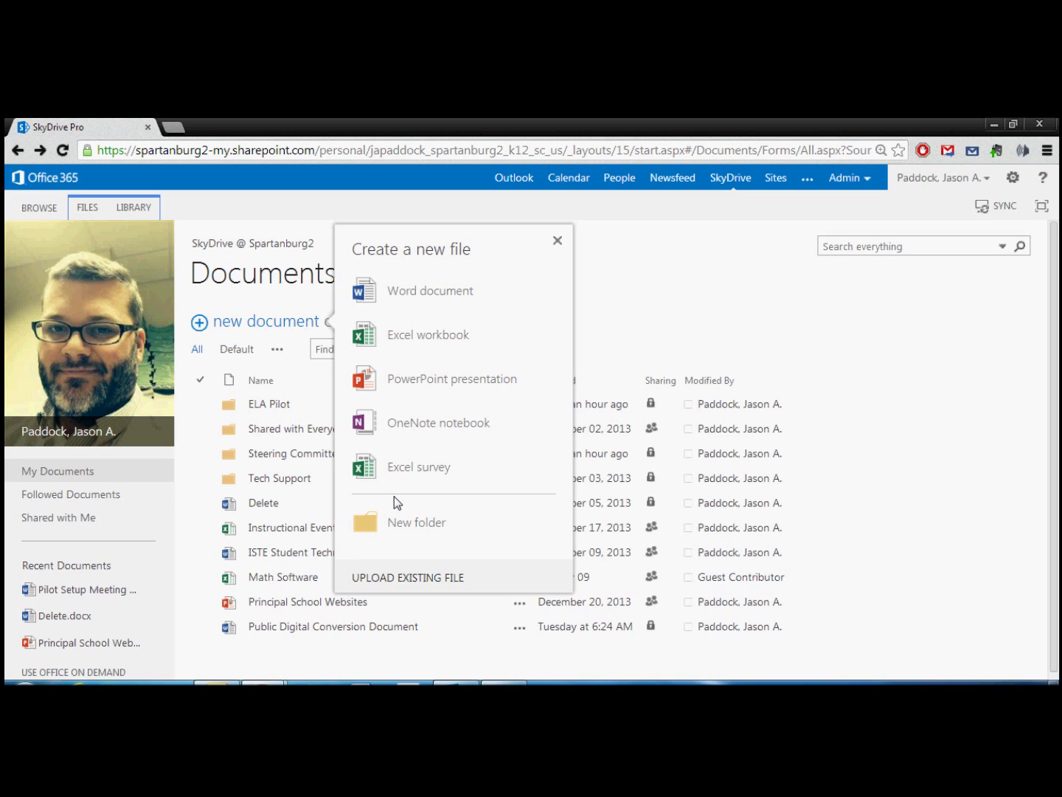
click(431, 580)
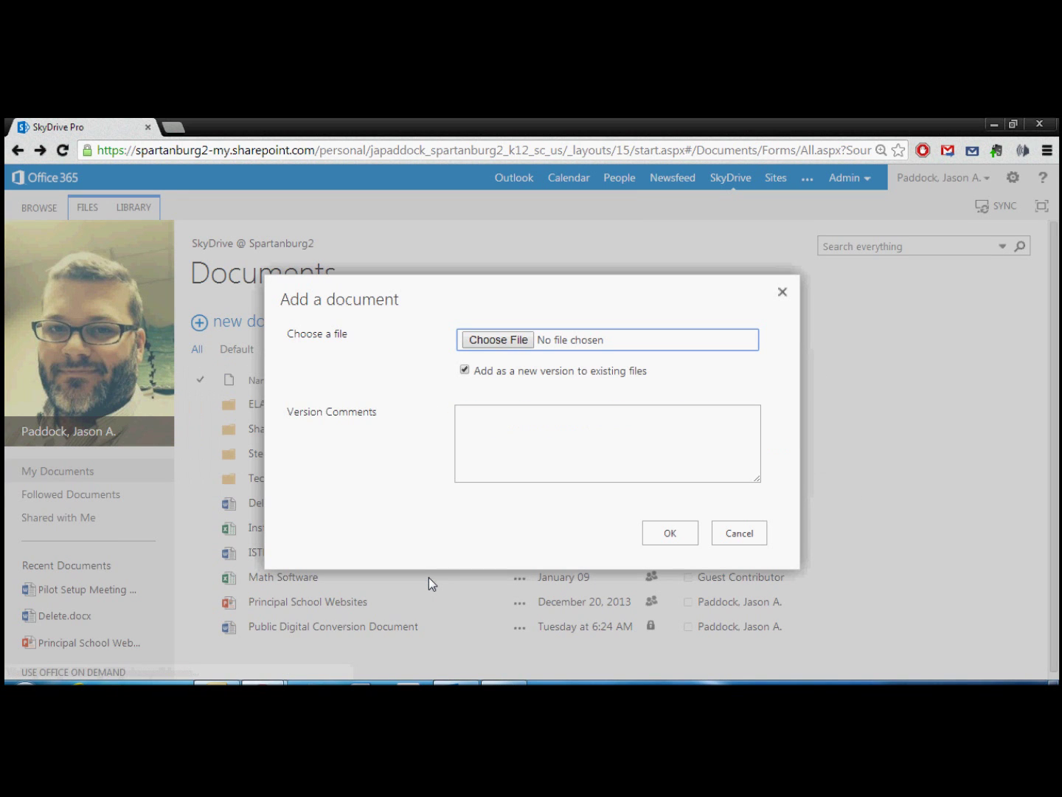
click(500, 346)
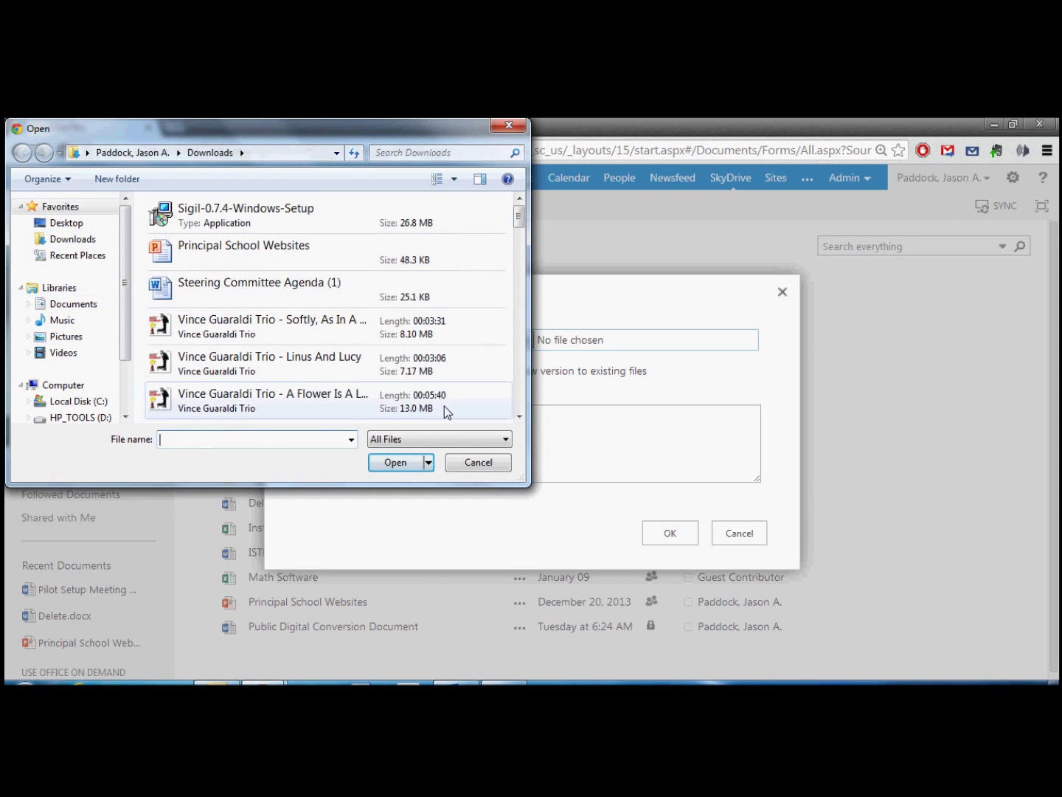
click(477, 462)
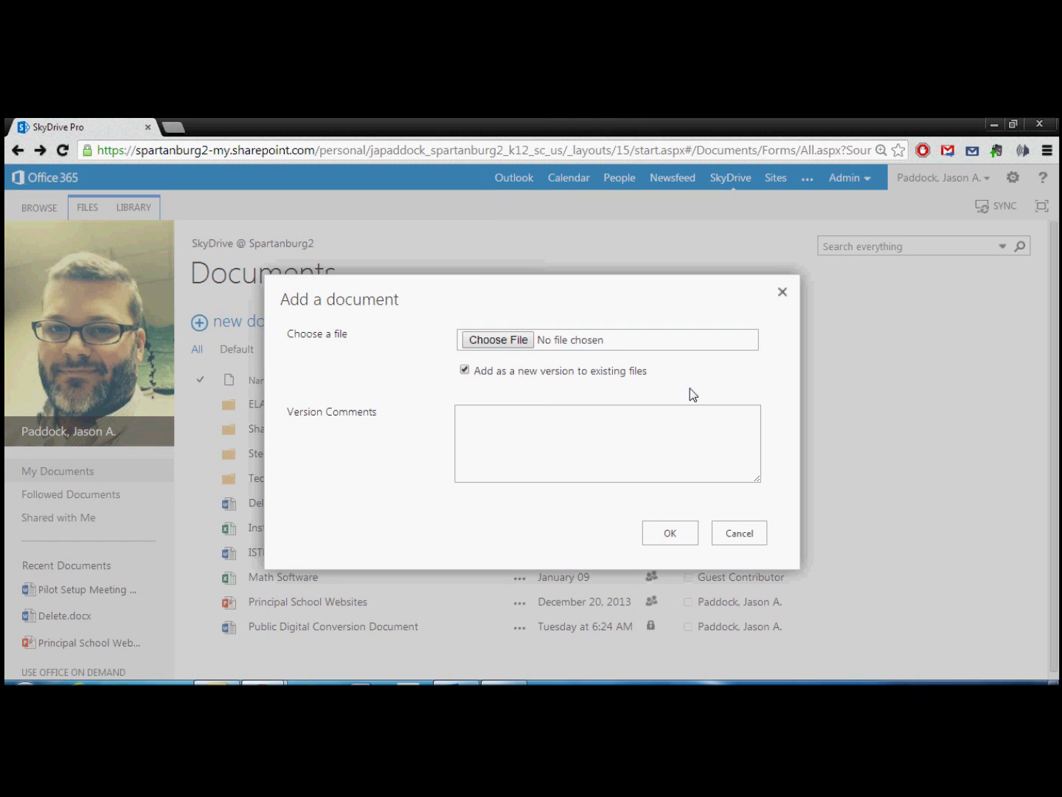
click(783, 295)
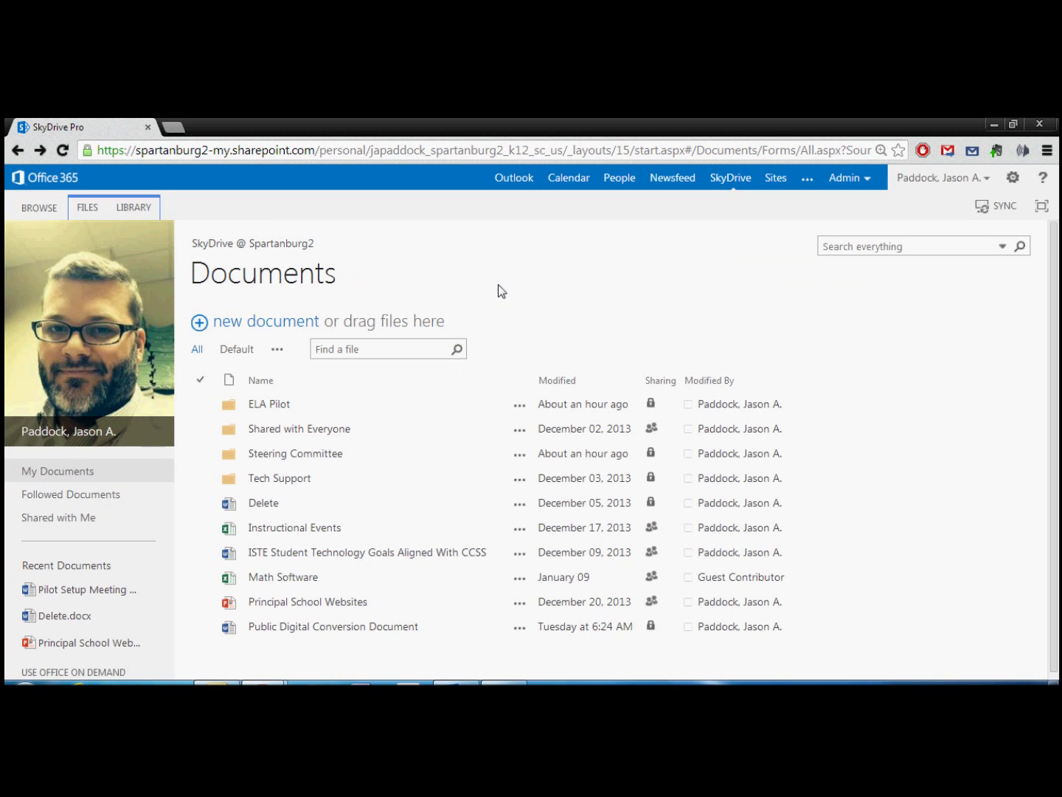
Create a new Word document named 'Test 2'
click(218, 325)
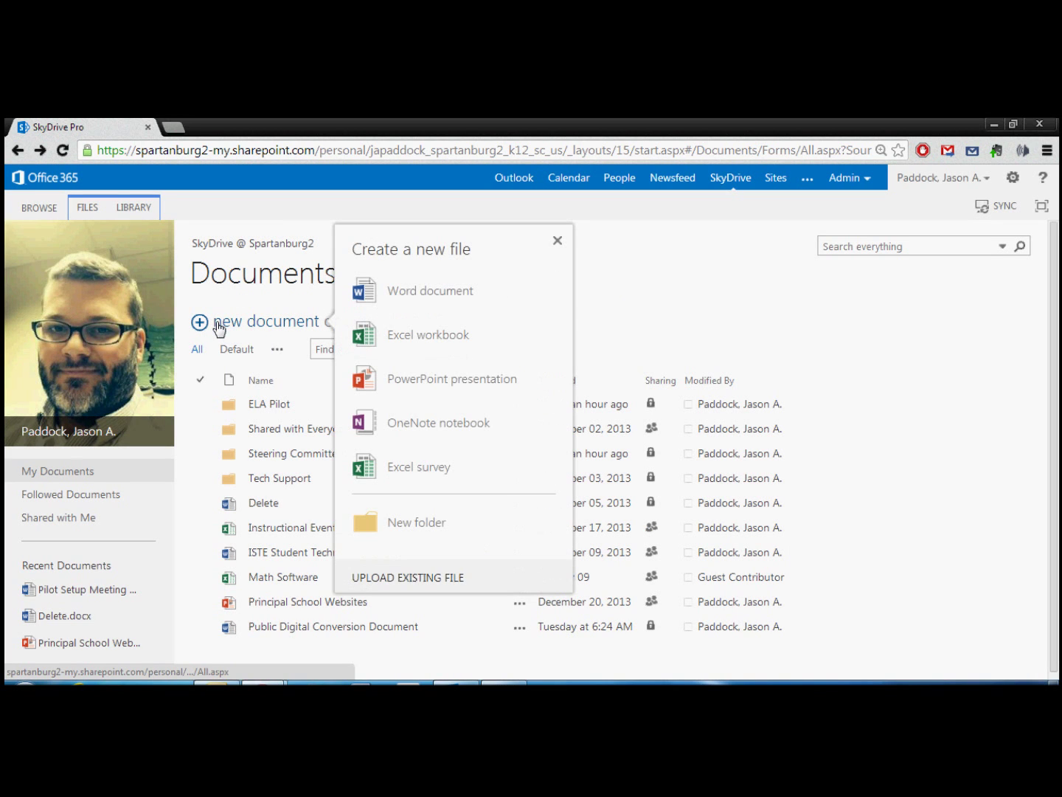
click(422, 295)
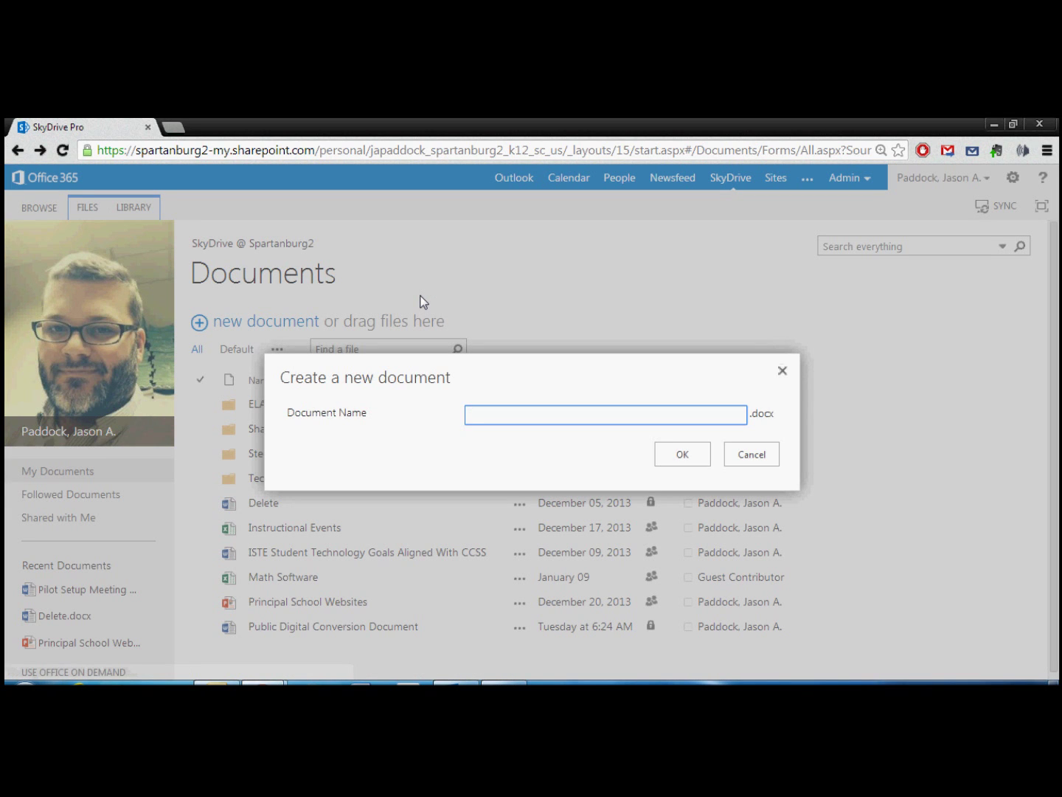
text(Test 2)
click(673, 459)
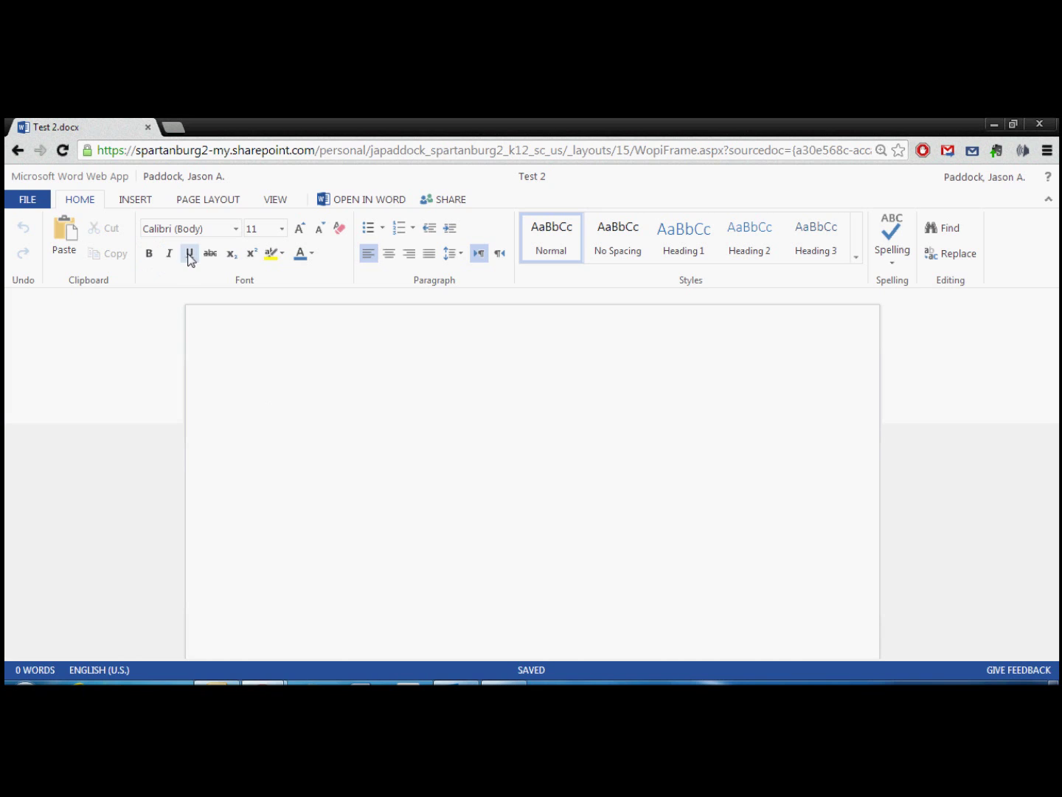
Browse the font list and line spacing choices without changing anything
click(235, 230)
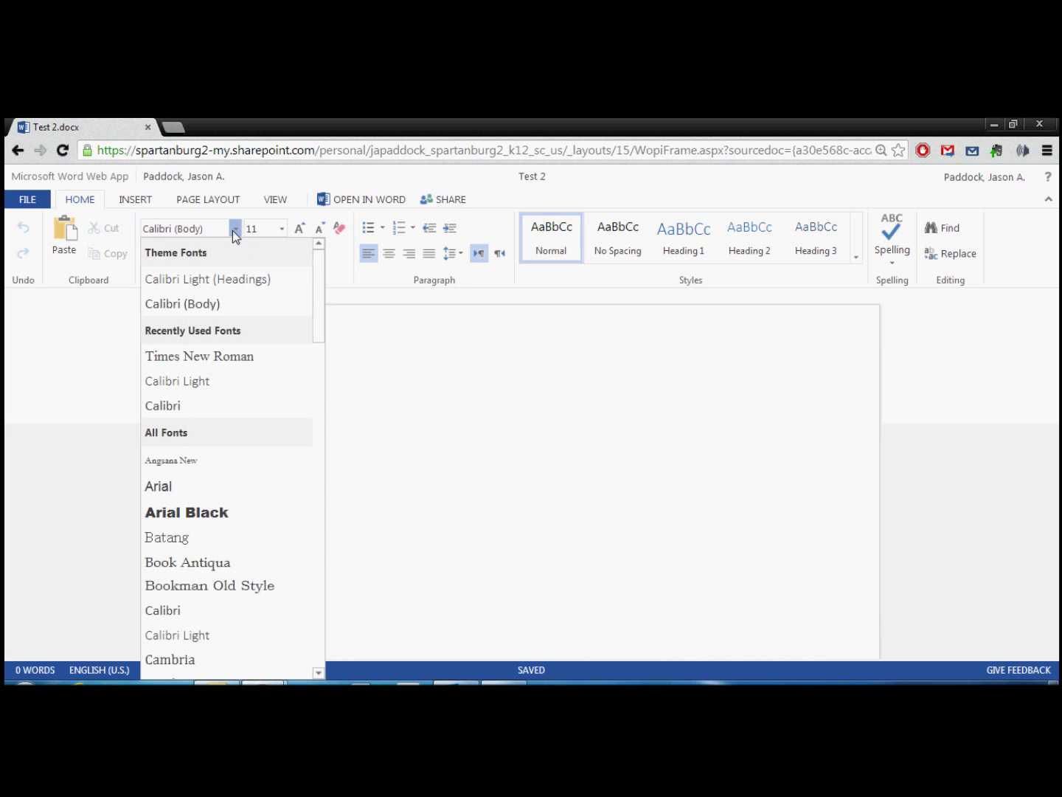
click(418, 370)
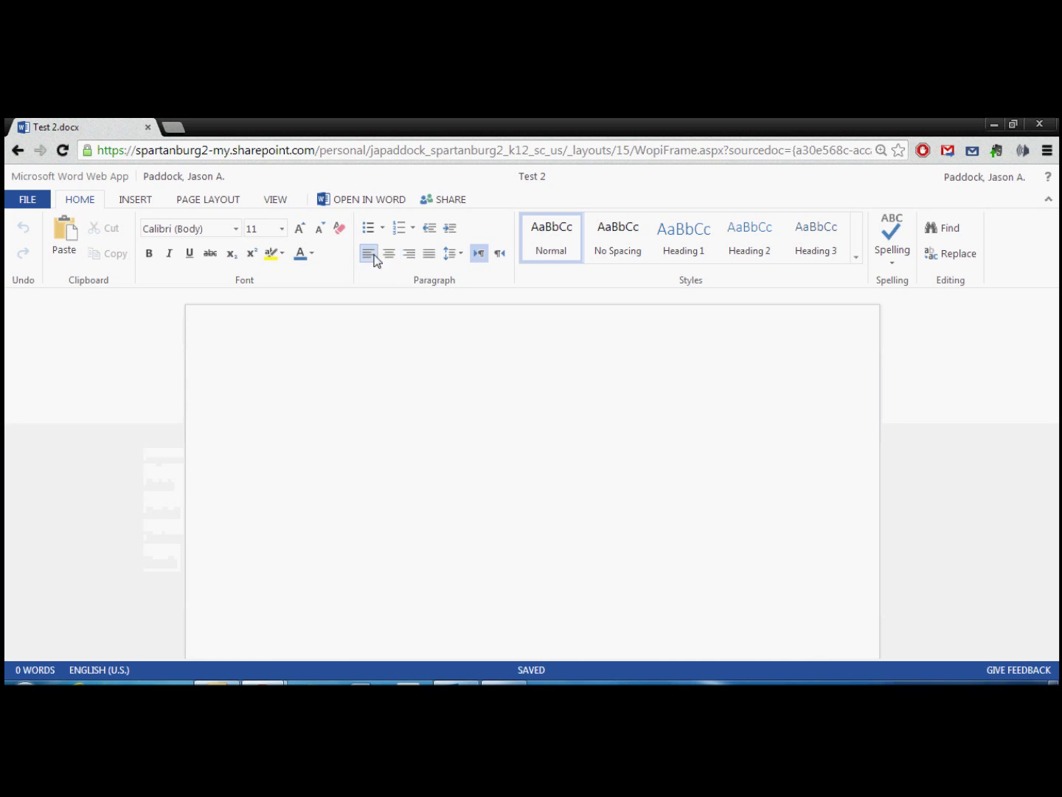
click(463, 256)
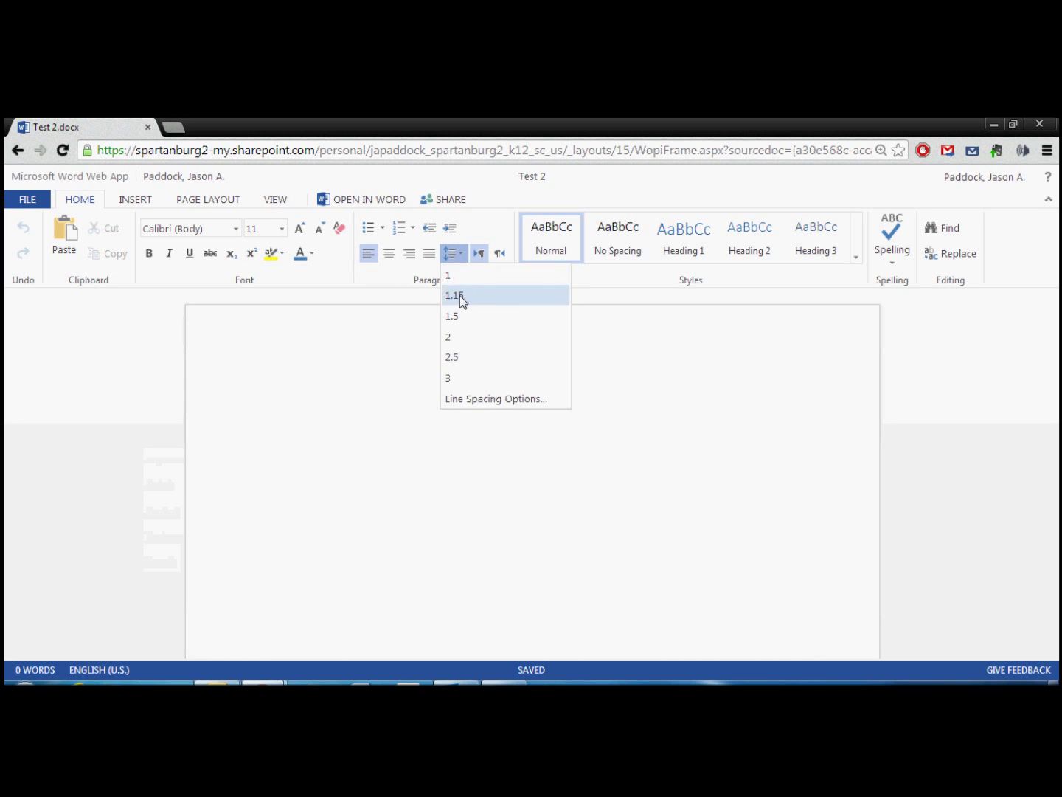
click(351, 394)
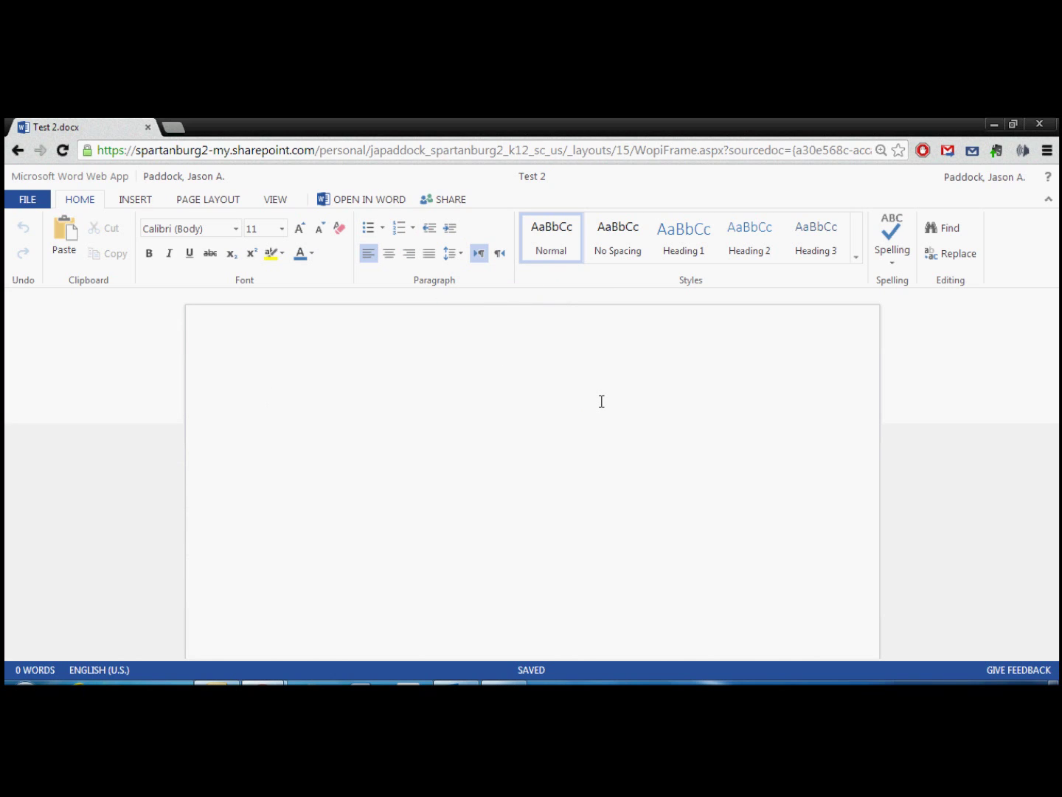
Look through the INSERT, PAGE LAYOUT and VIEW ribbon options
click(136, 196)
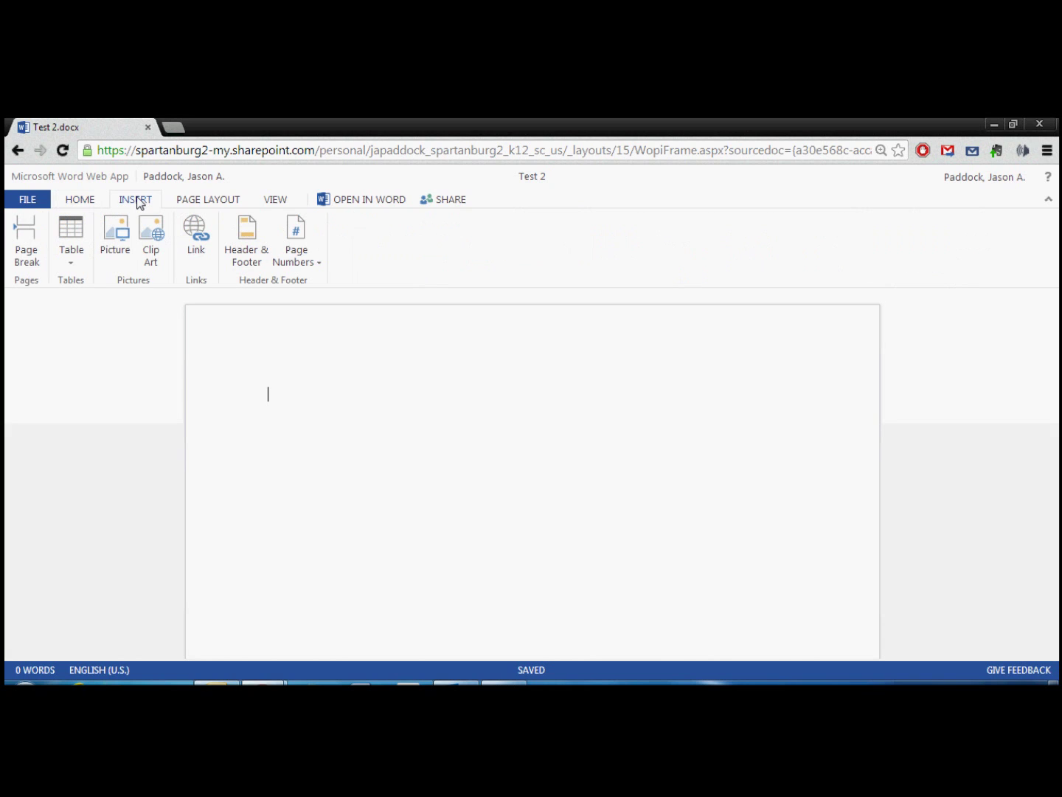
click(225, 207)
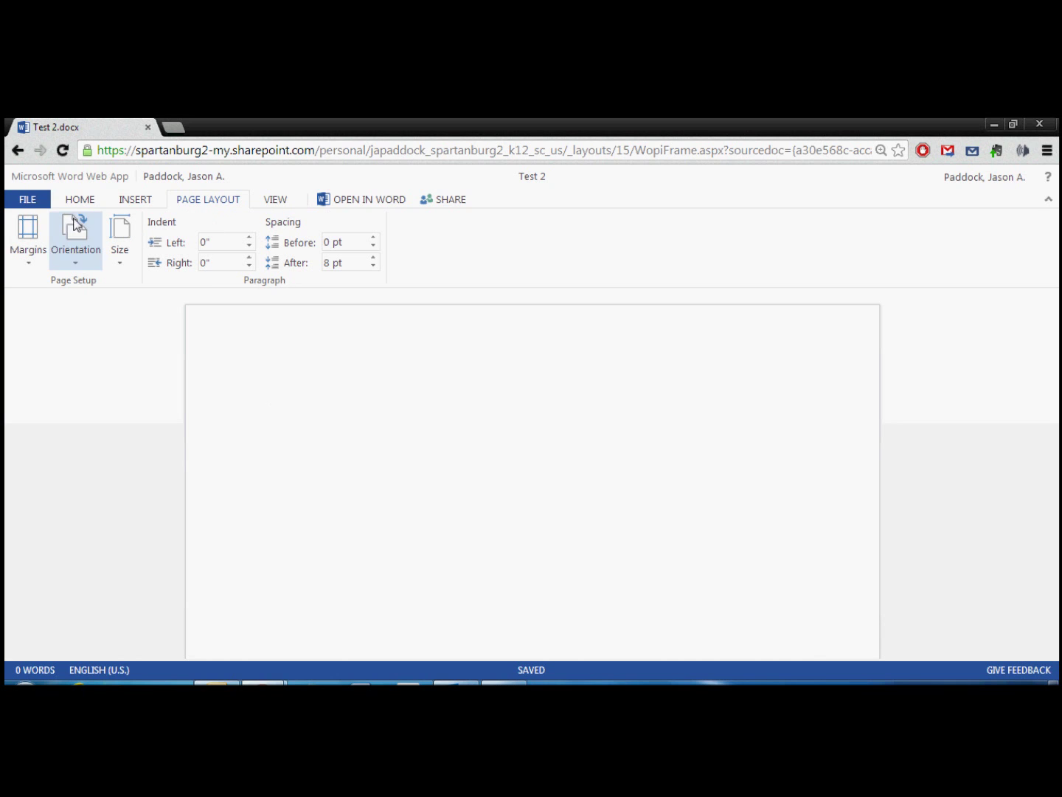
click(274, 206)
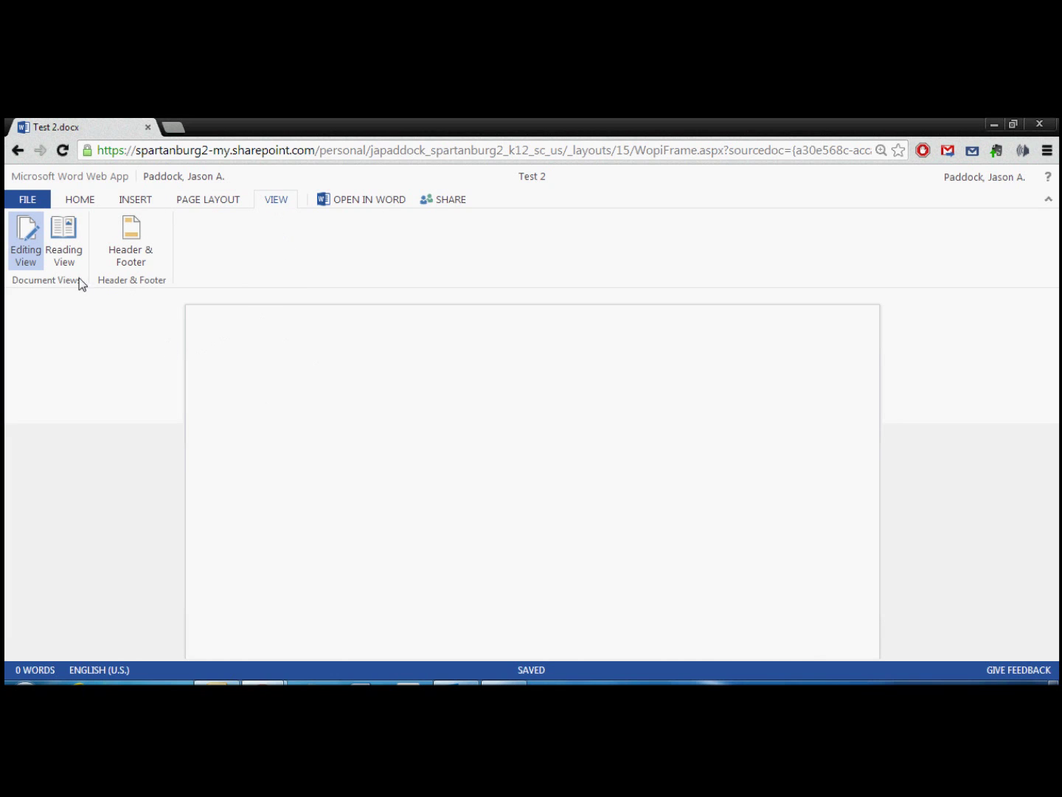
Decline opening Test 2 in desktop Word and continue editing in Word Web App
click(364, 200)
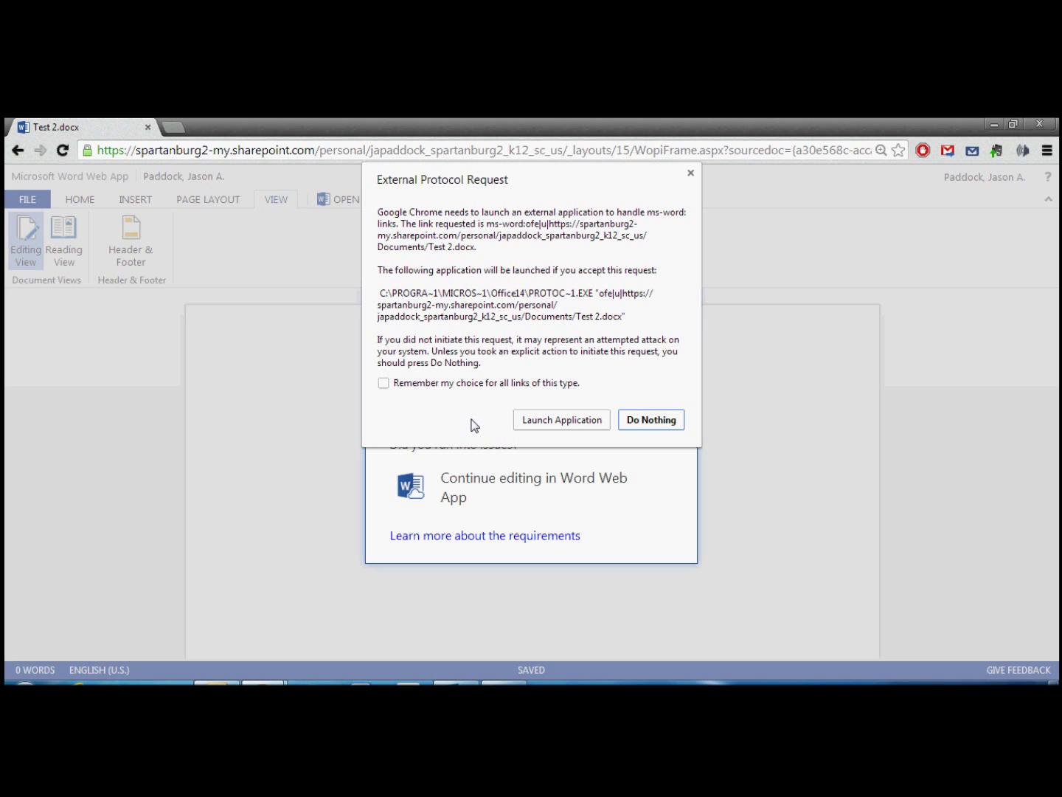
click(691, 173)
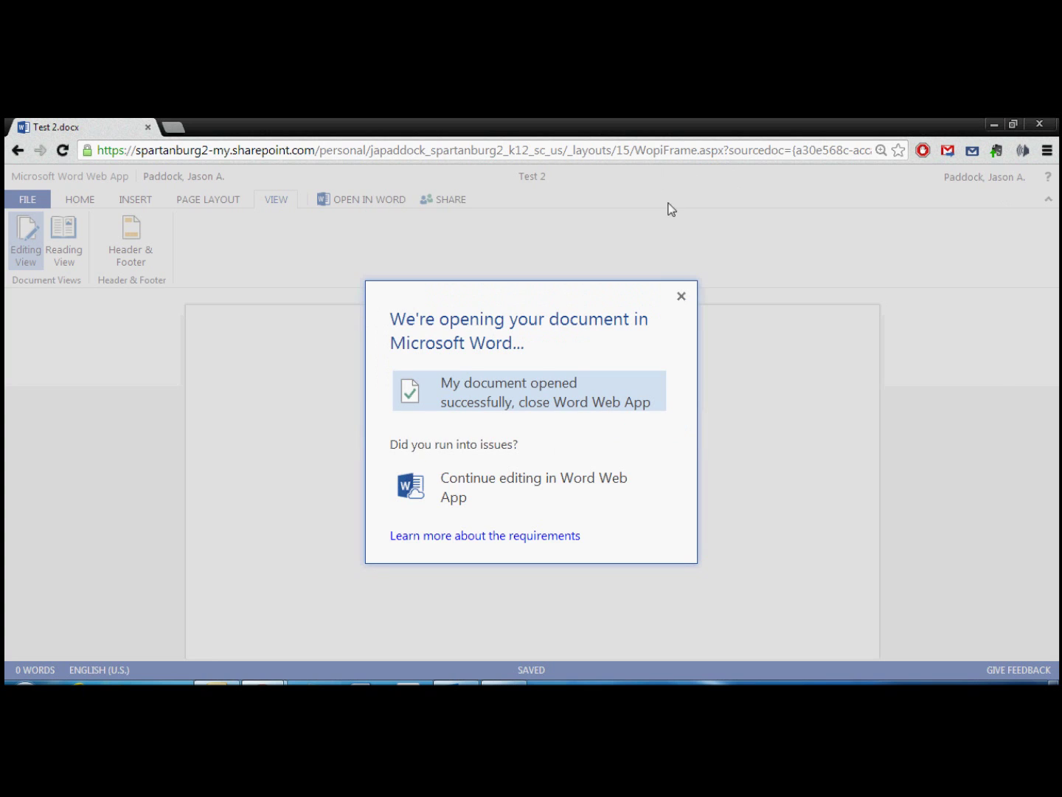
click(459, 493)
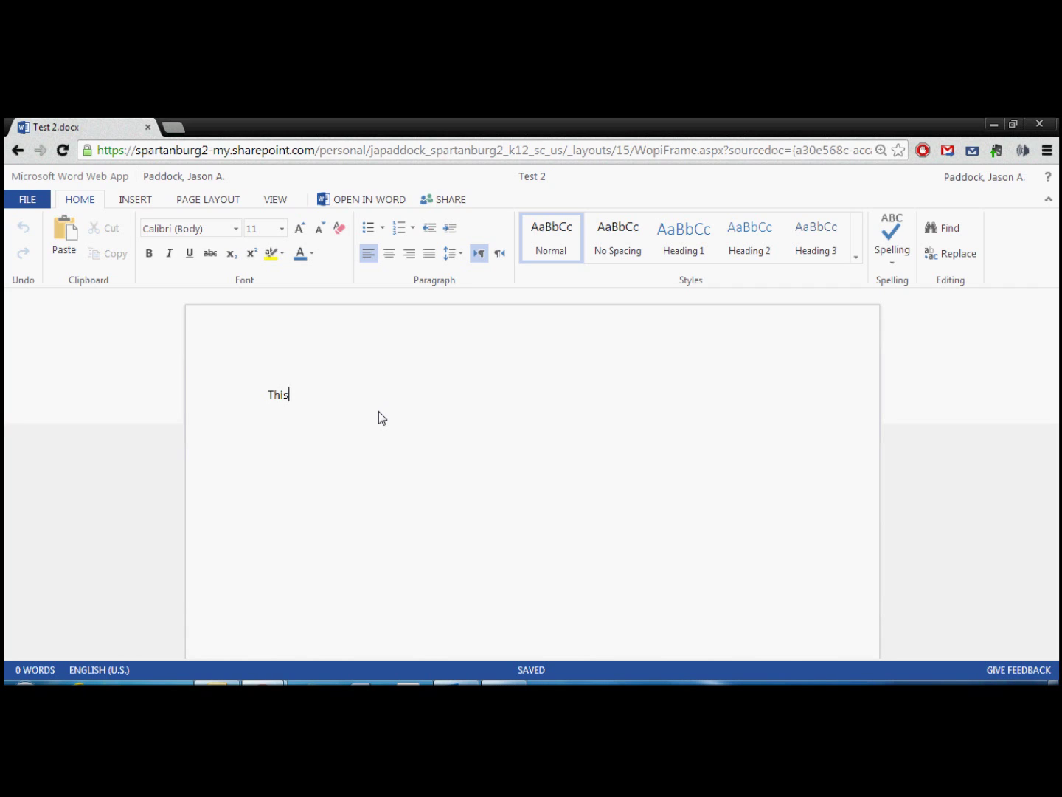
Type 'is my first s' after 'This', correcting the 'frist' typo
text(is my frist)
key(BackSpace)
key(BackSpace)
key(BackSpace)
key(BackSpace)
key(BackSpace)
text(irst sentence.)
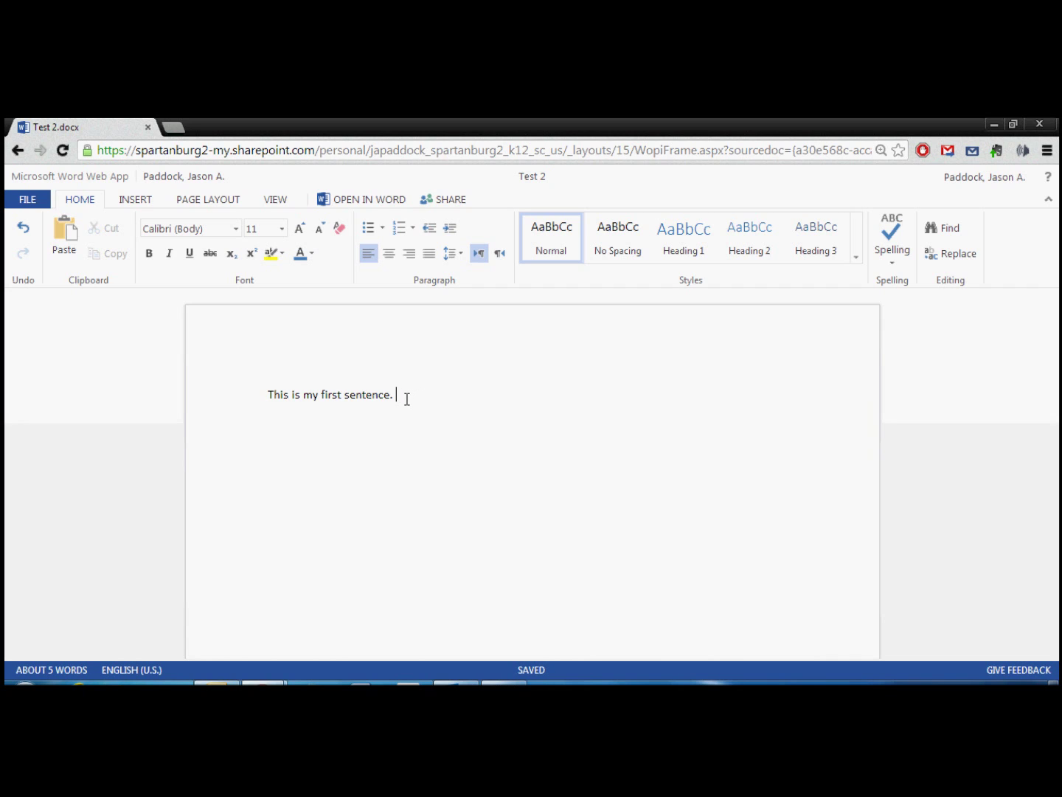
Make 'sentence.' orange, bold and underlined, then briefly view the File menu
drag(373, 396, 346, 399)
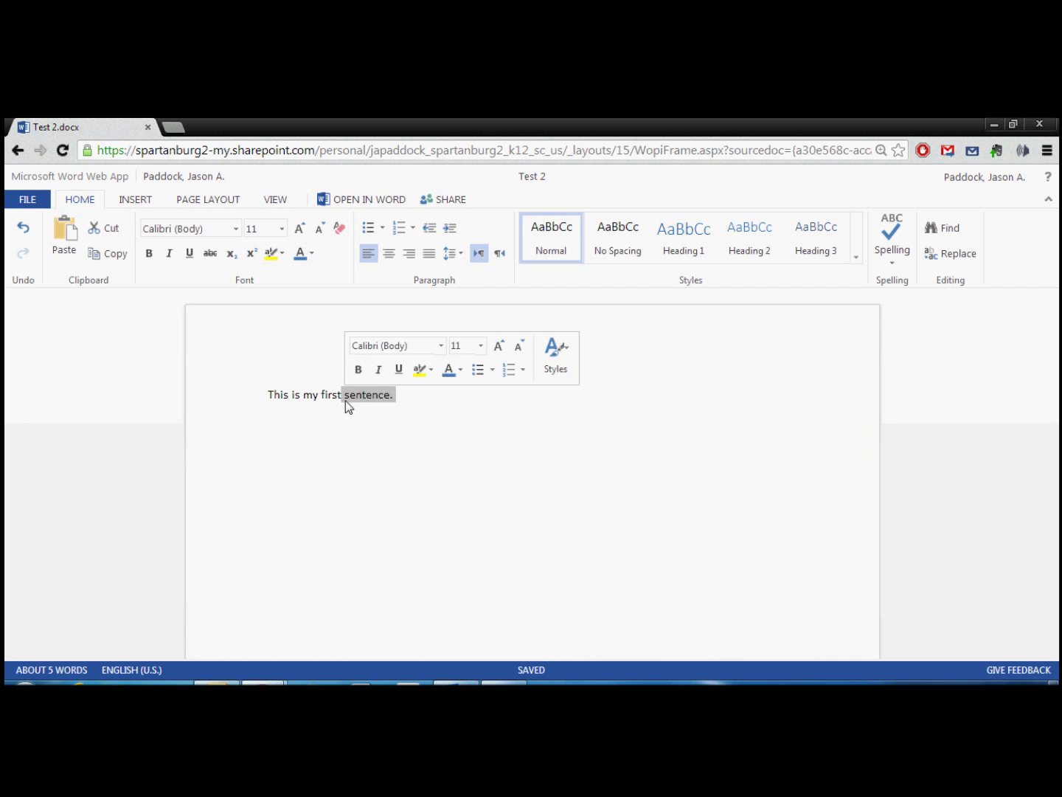
click(311, 253)
click(373, 295)
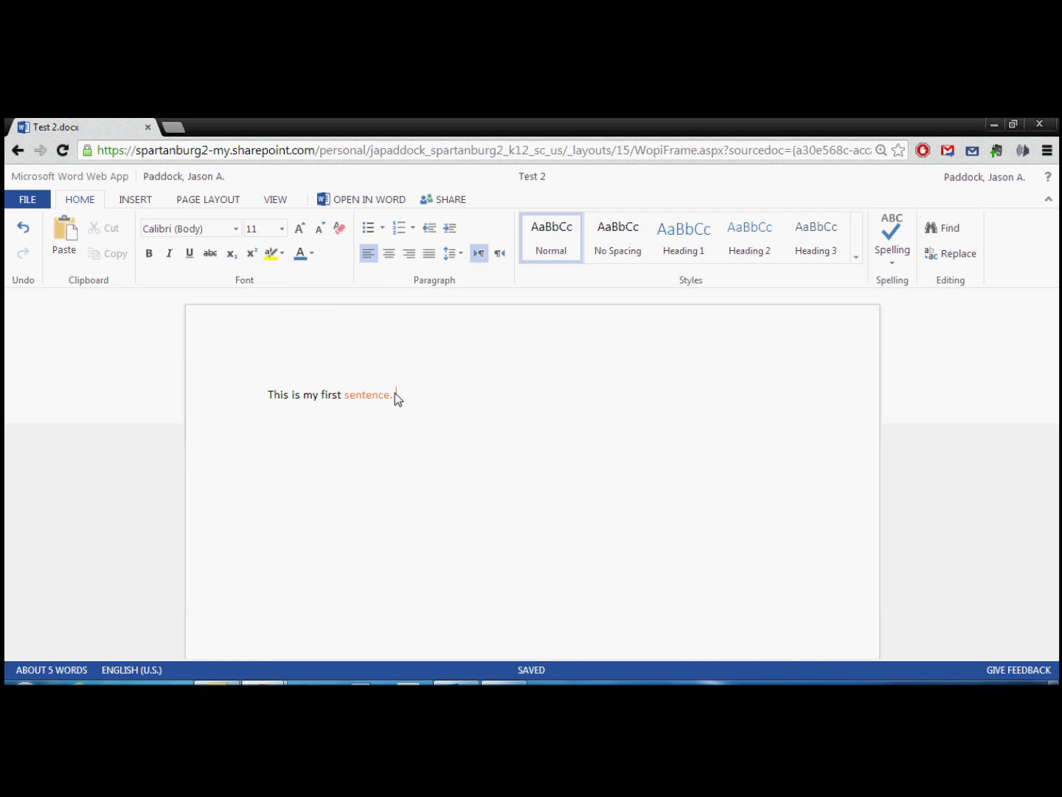
drag(396, 396, 344, 399)
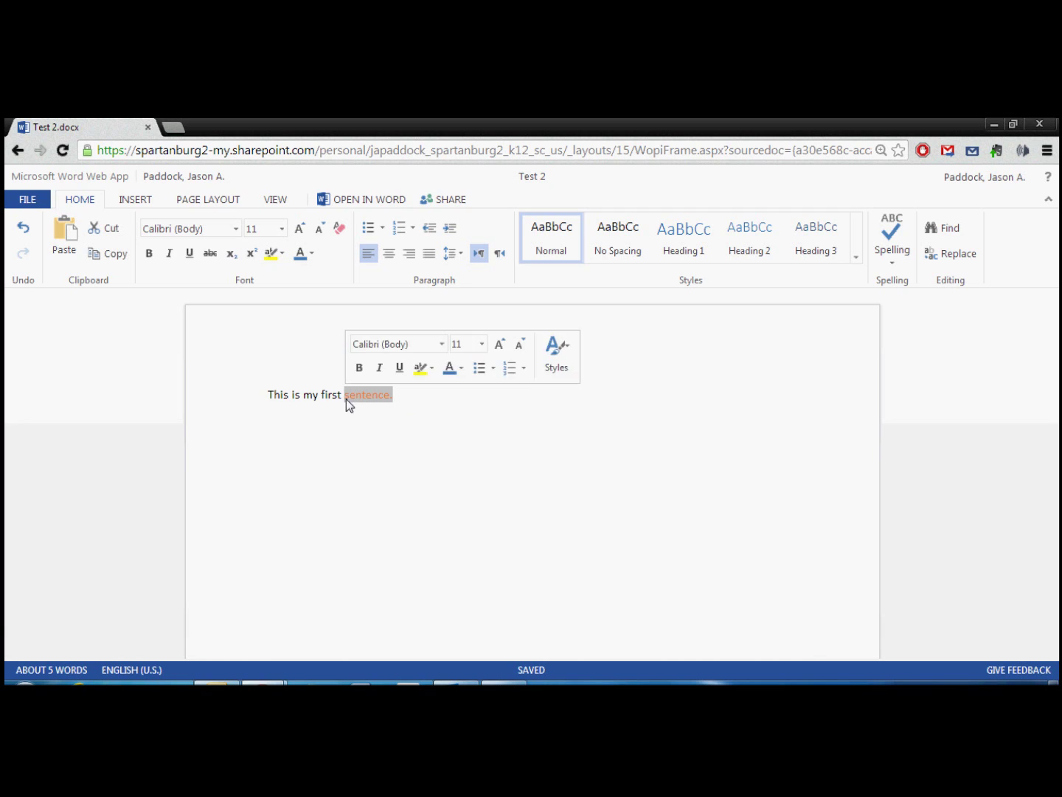
click(150, 254)
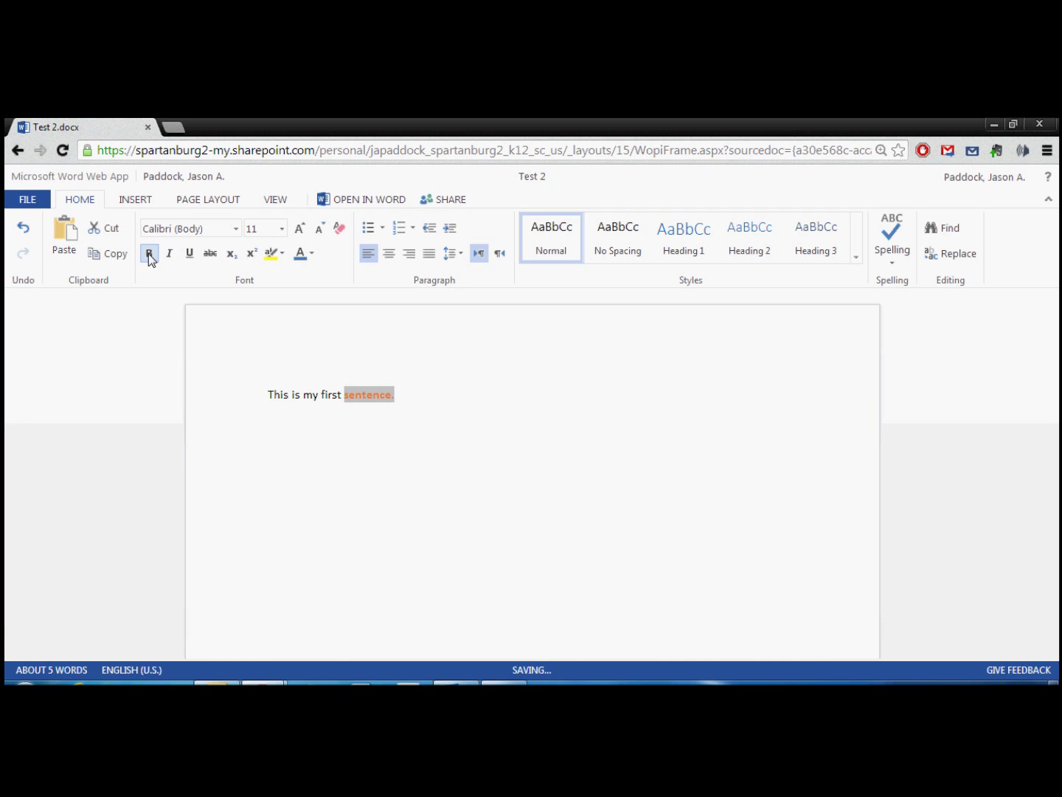
click(189, 254)
click(440, 424)
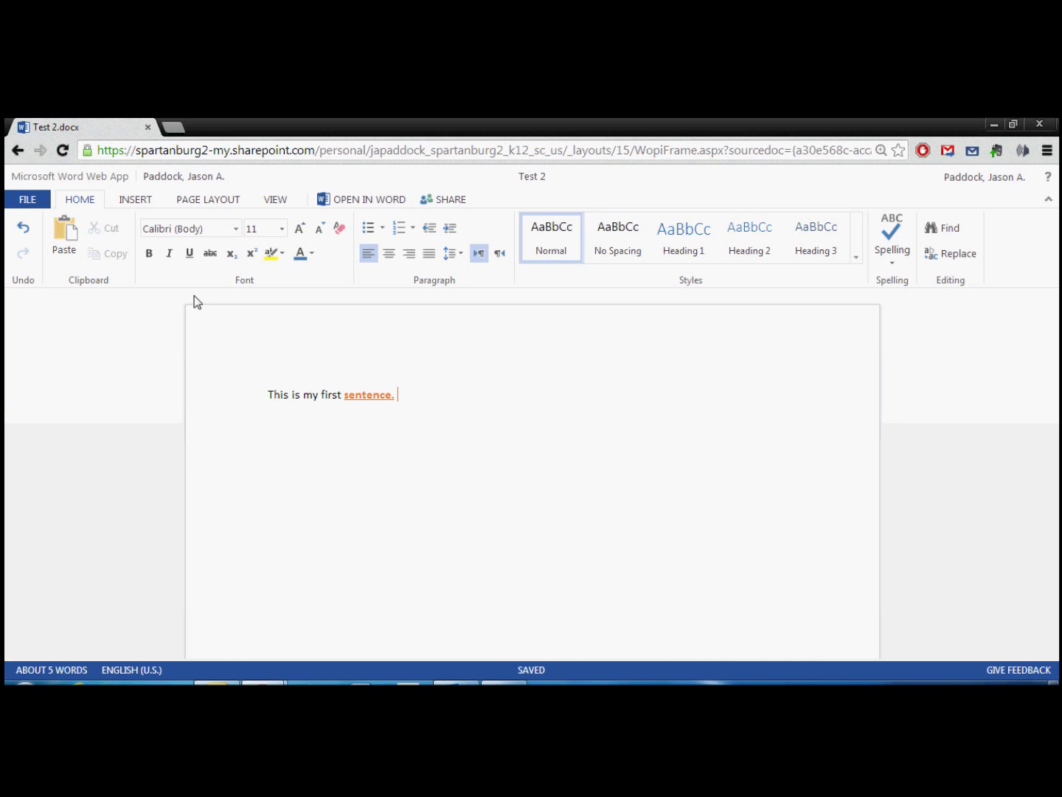
click(30, 196)
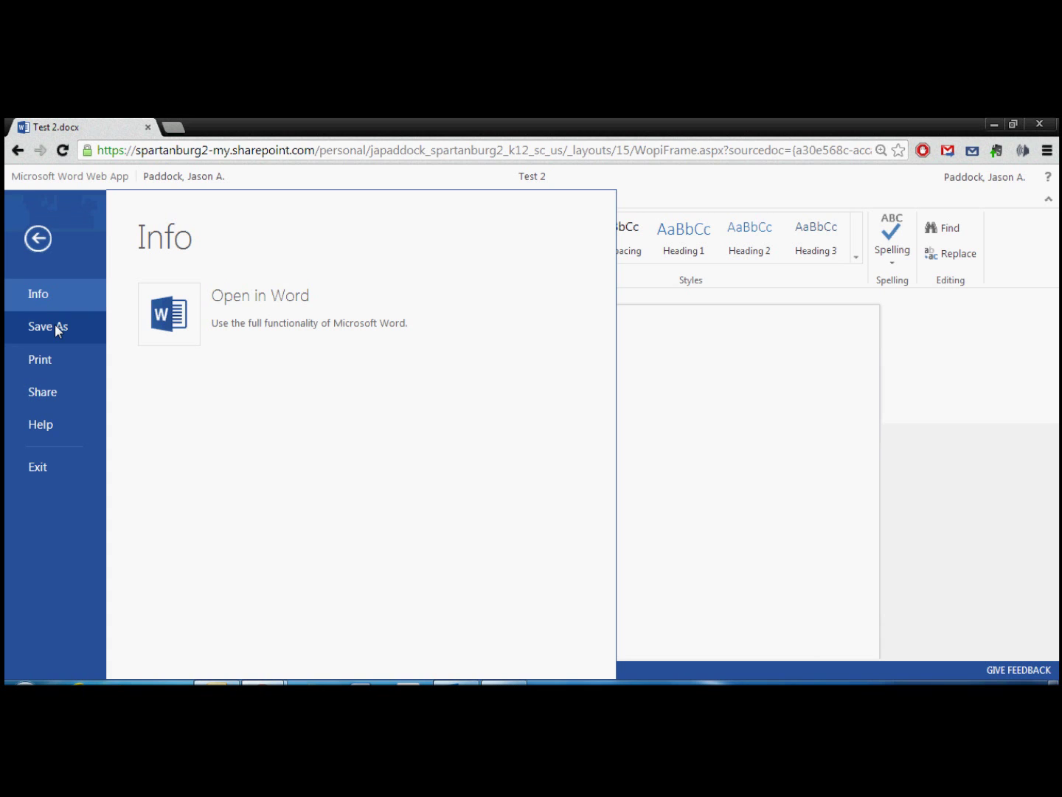
click(692, 355)
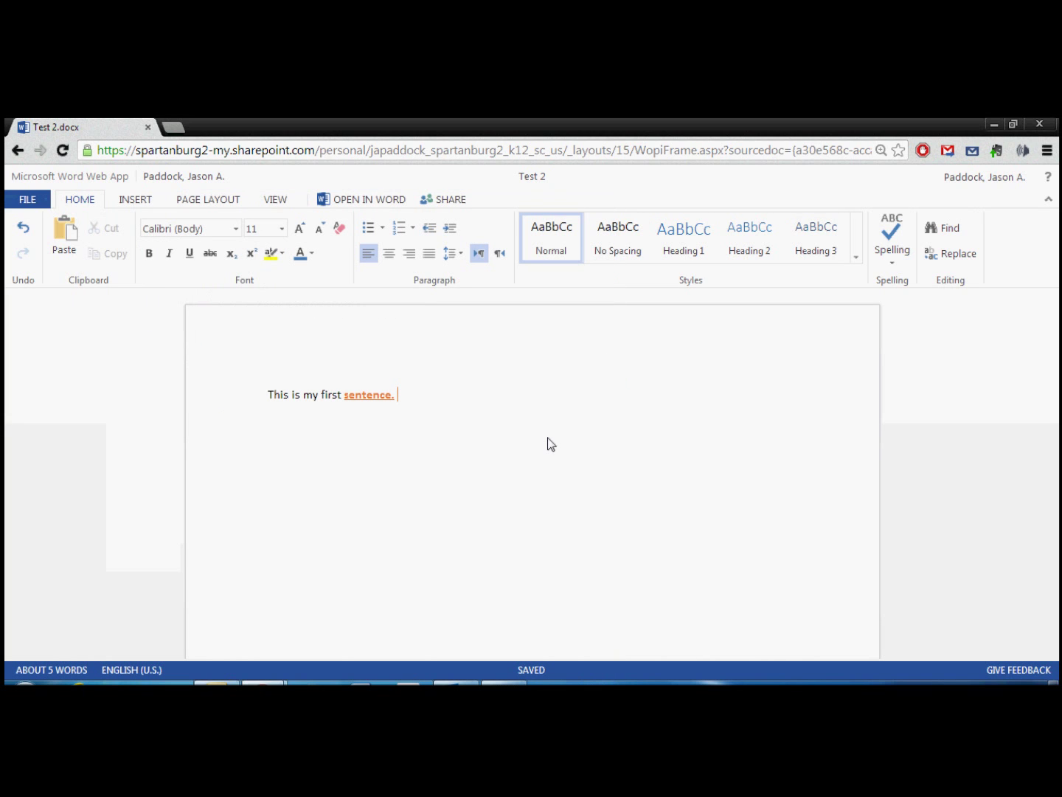
Add the line 'Documents in Office 365 save automatically.' and return to the documents list
text(Do)
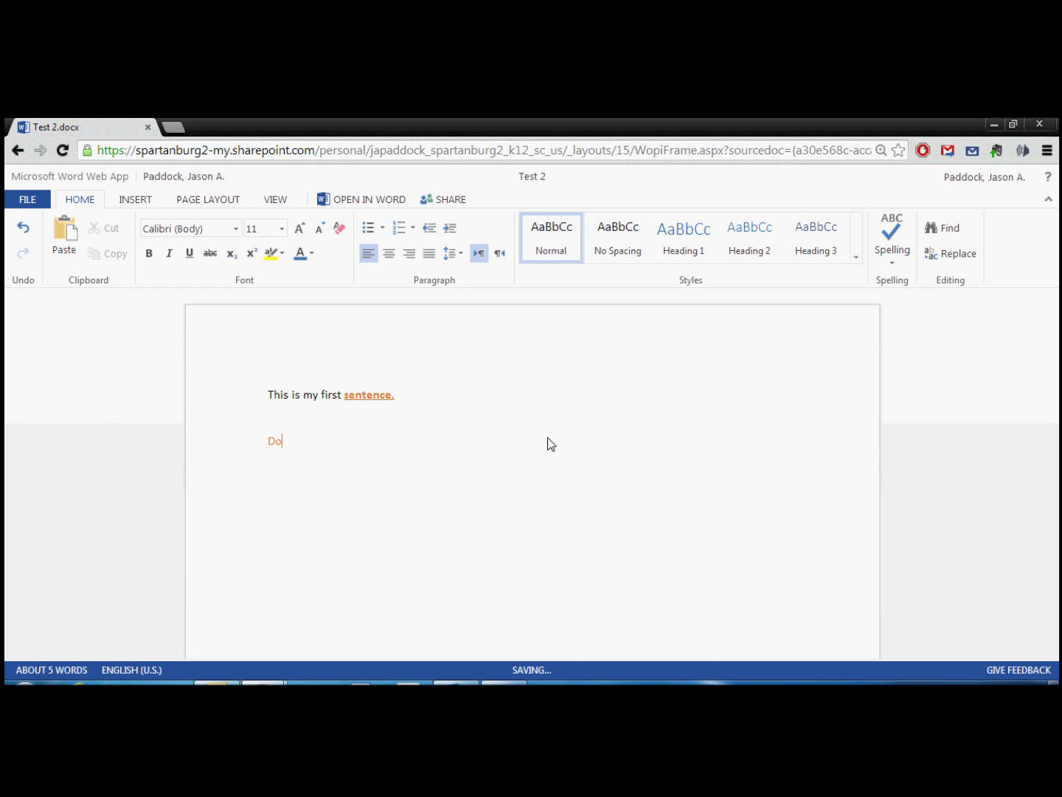
text(cuments in Office 365 save automatically.)
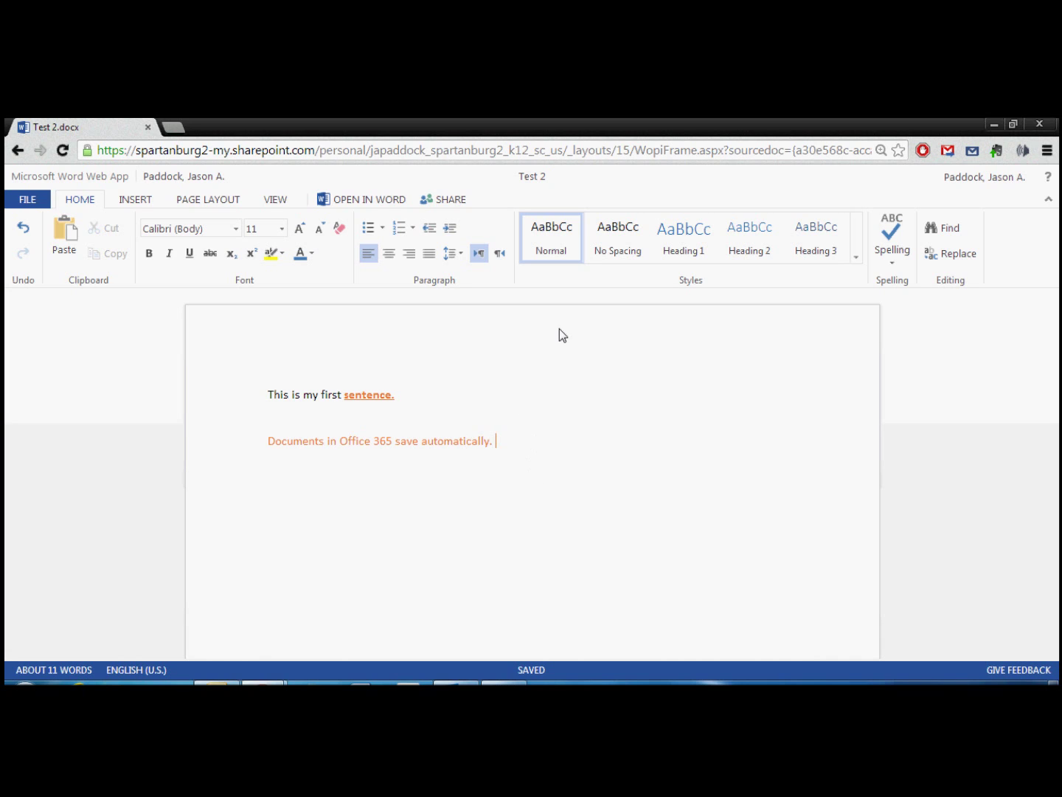
key(alt+Tab)
click(487, 527)
click(204, 181)
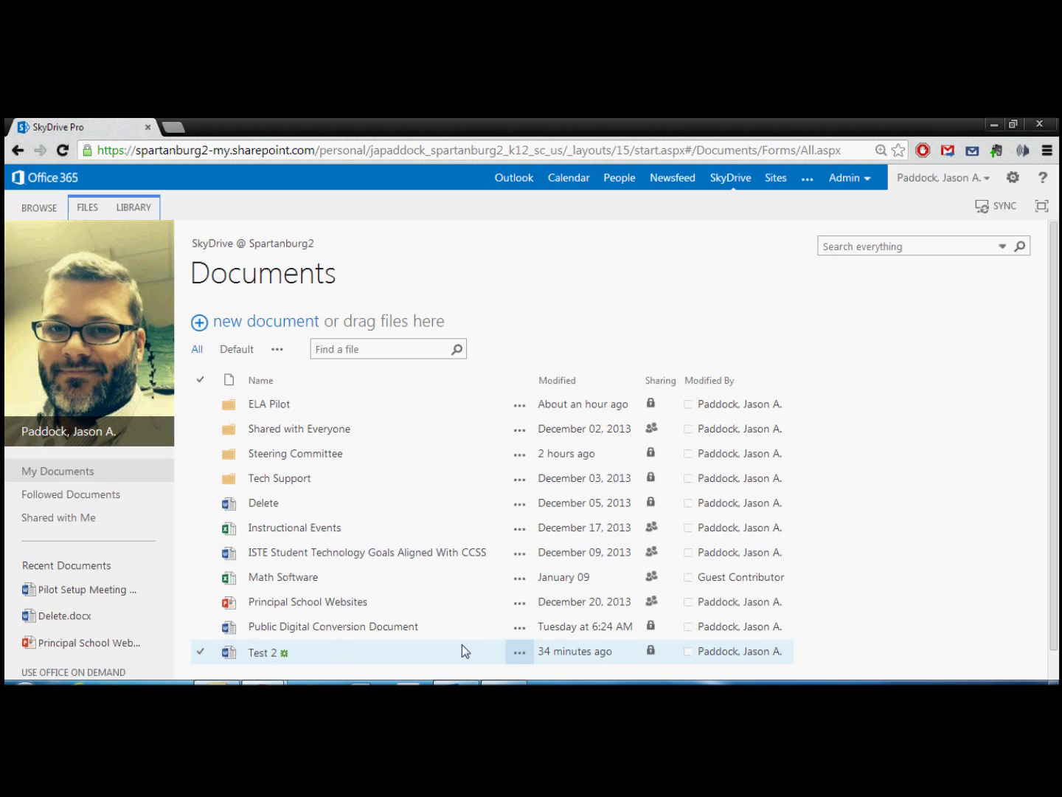
Open Test 2.docx's details card to preview its two saved sentences
click(519, 655)
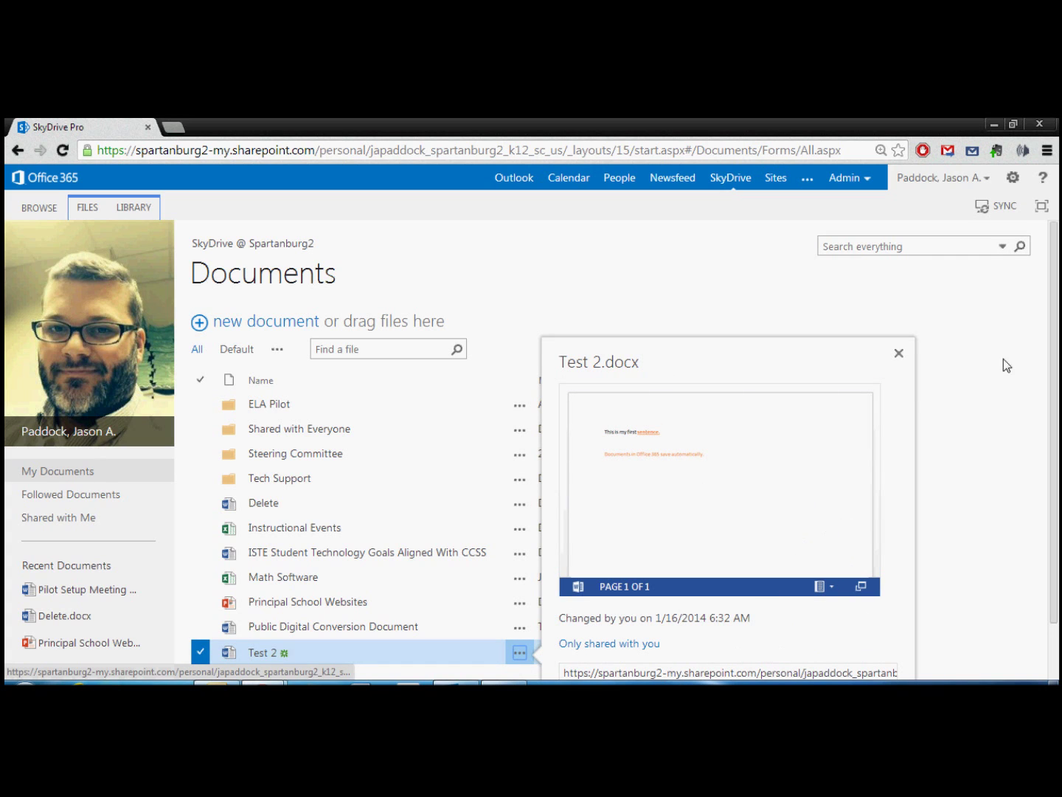
scroll(1003, 359, down, 2)
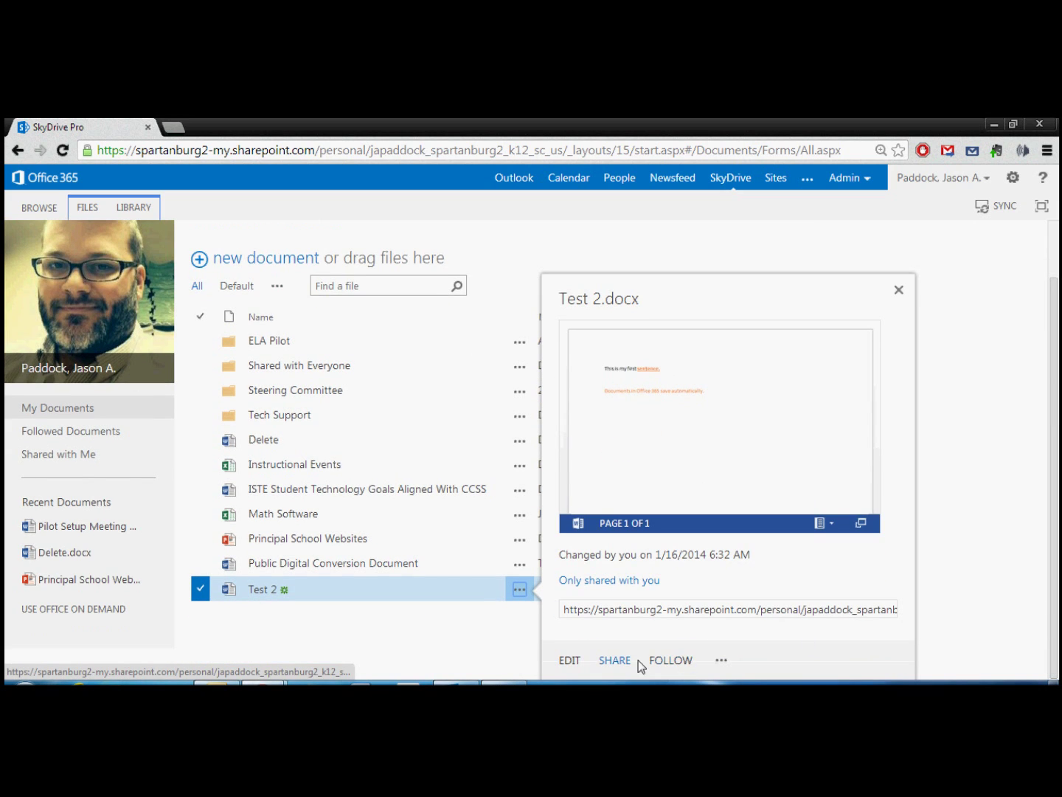
Open Test 2 in Word Web App, then review the Share dialog's invitee permission choices
click(899, 293)
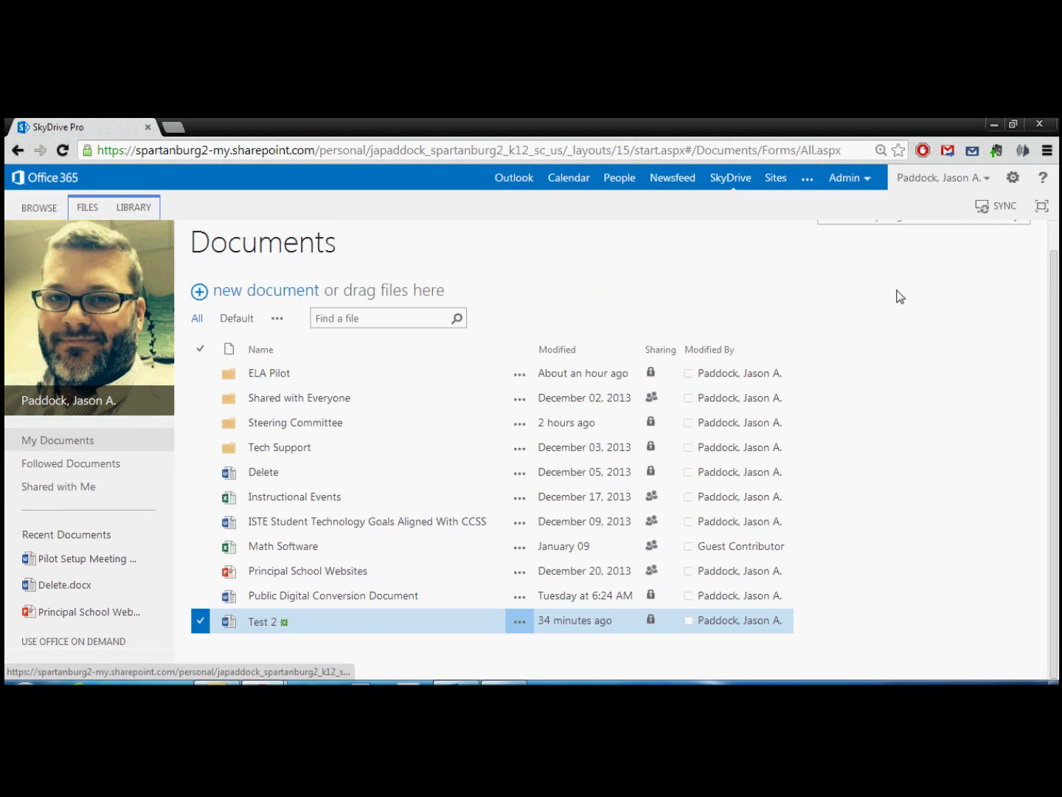
click(262, 624)
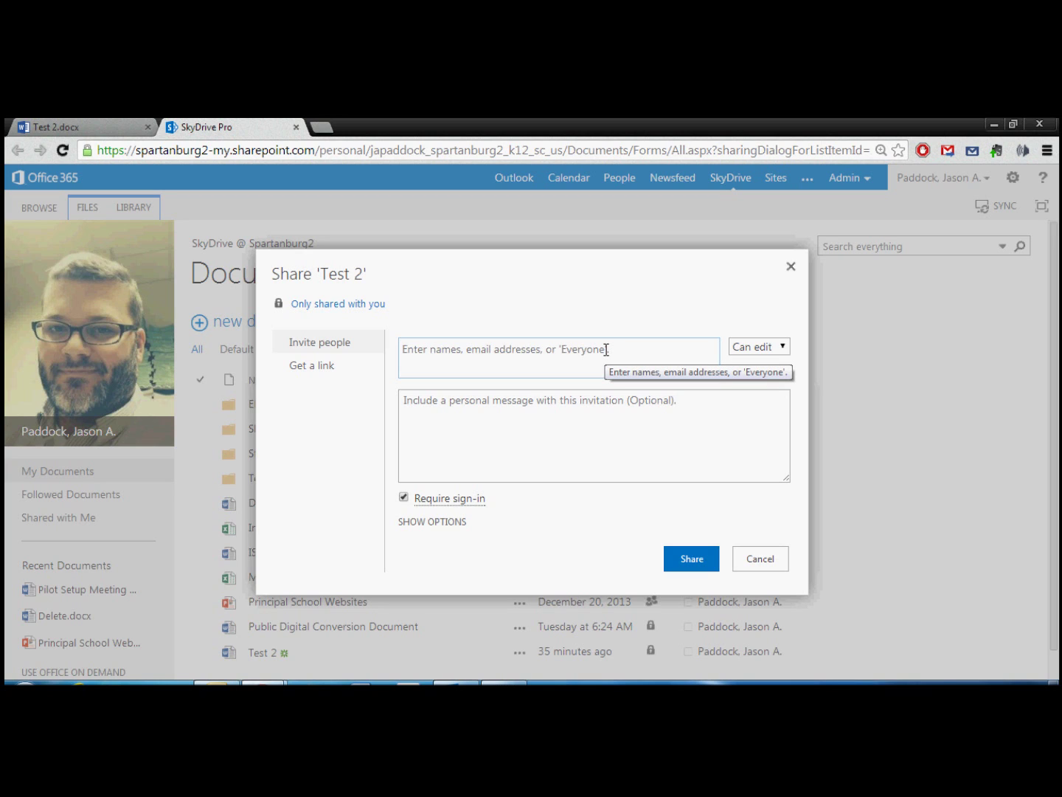
click(780, 349)
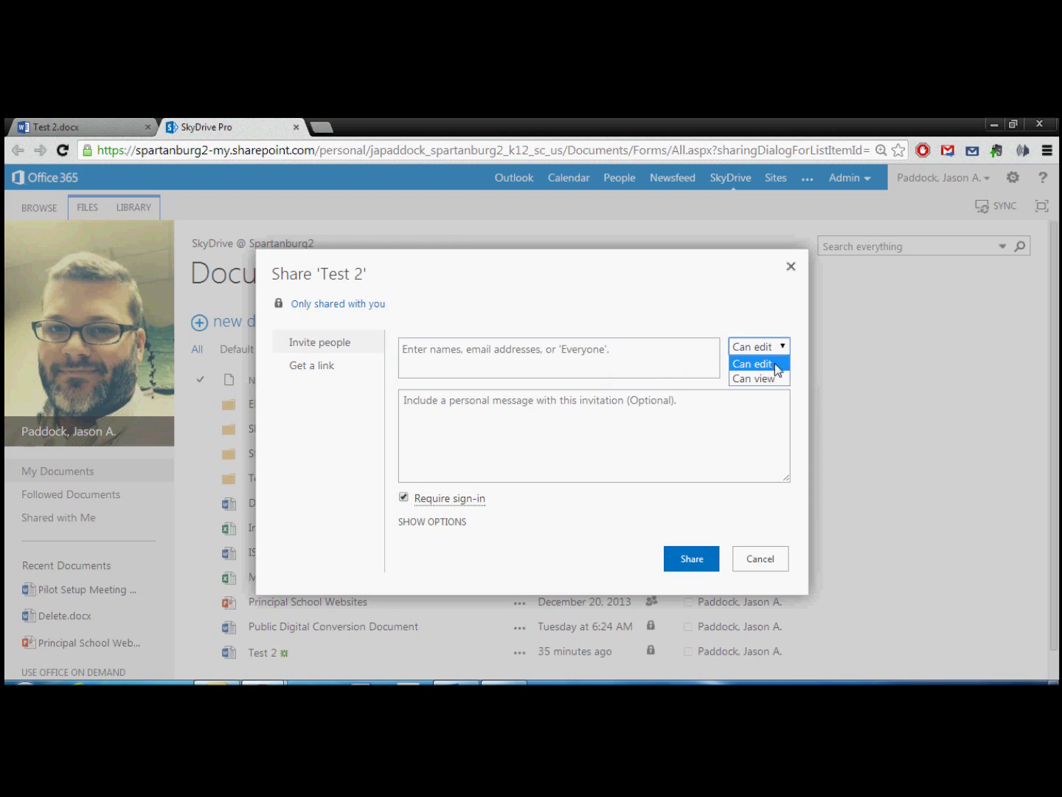
Add a colleague as invitee, switch permission to Can view, then remove the colleague
click(641, 348)
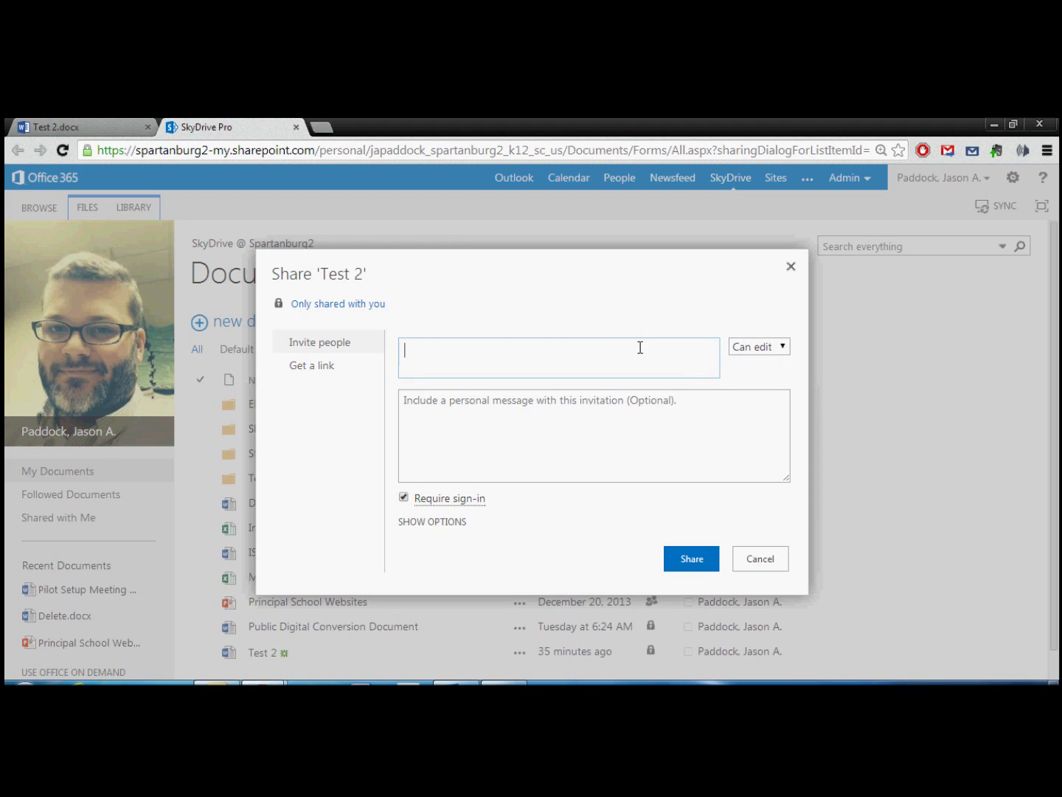
text(mah)
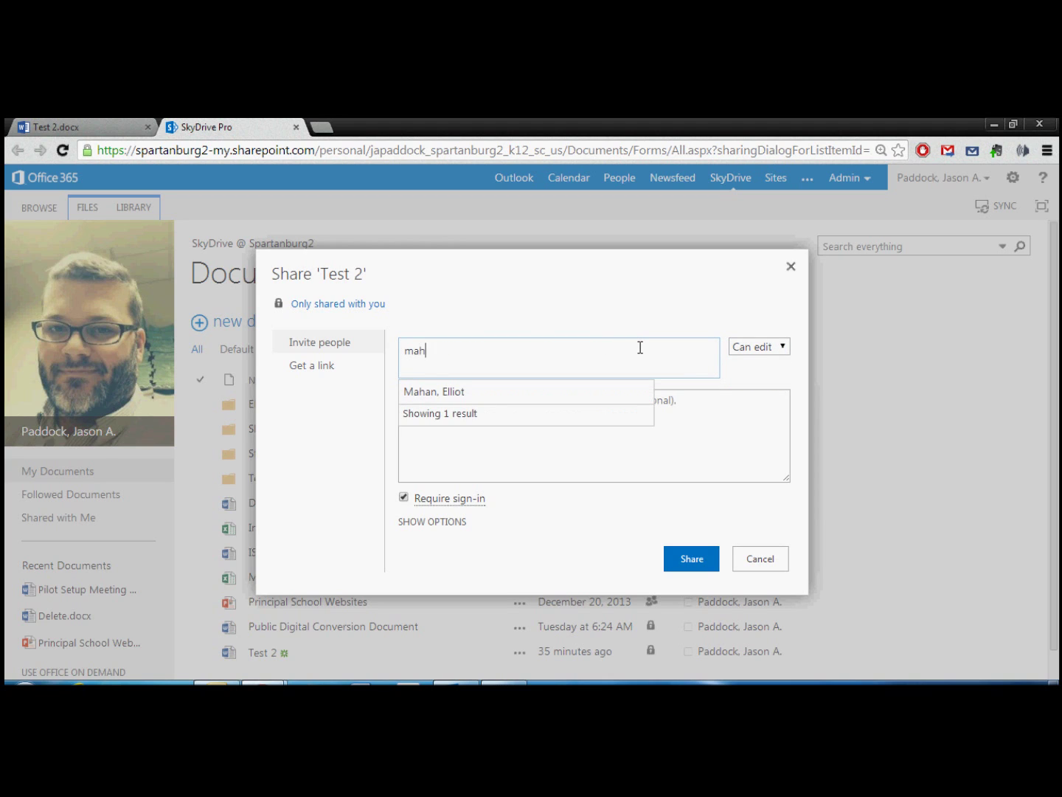
text(an)
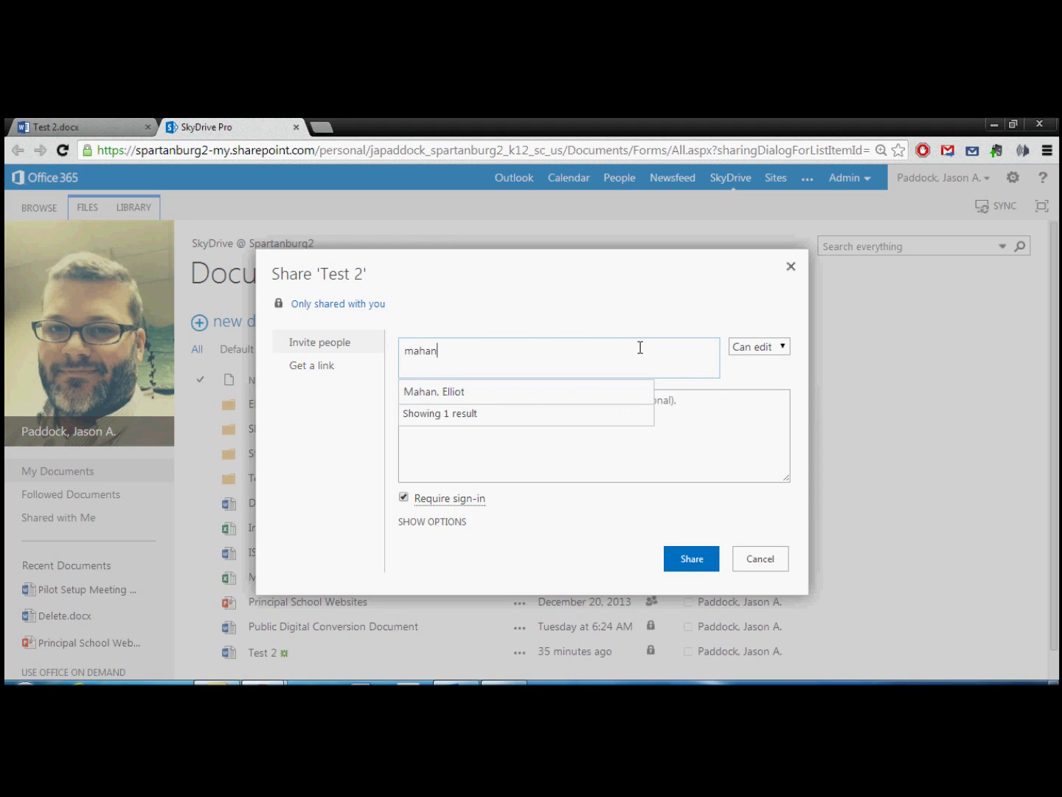
click(471, 392)
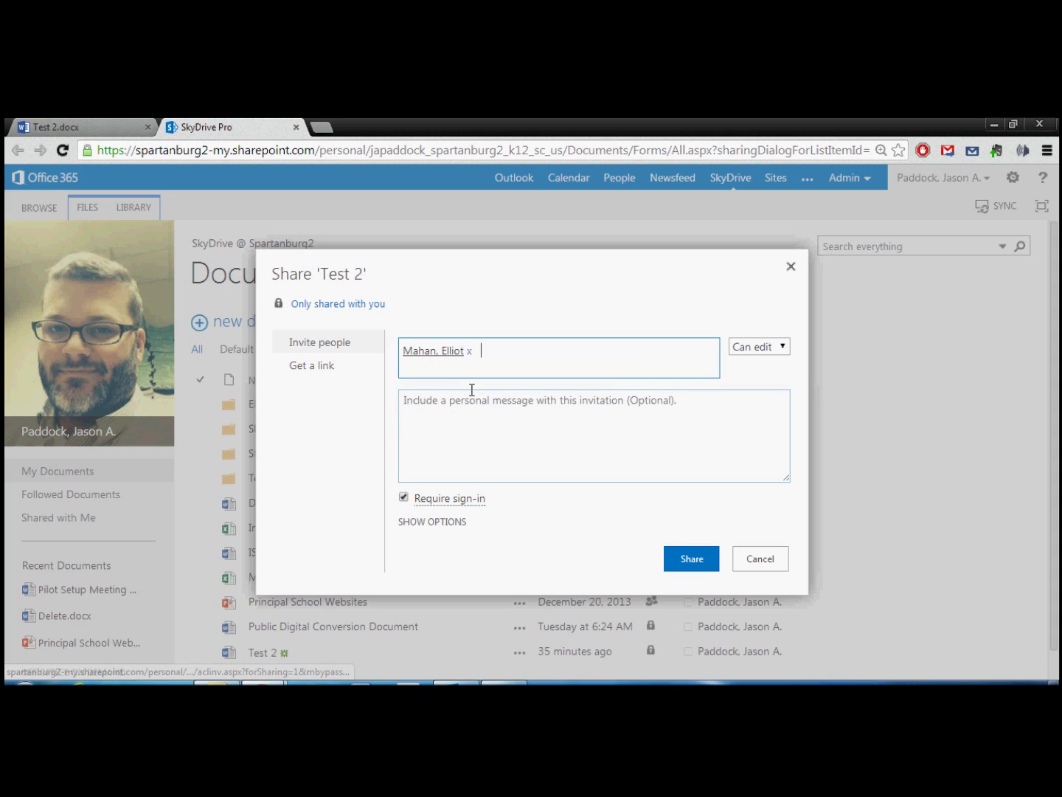
click(771, 350)
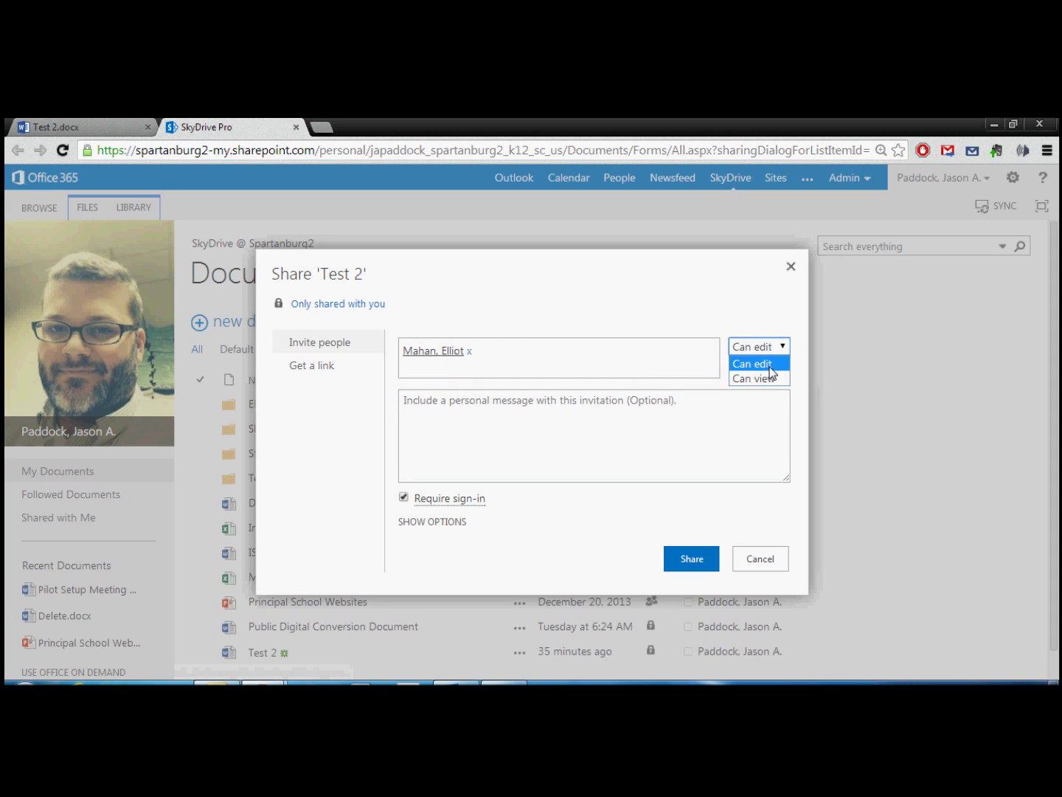
click(722, 315)
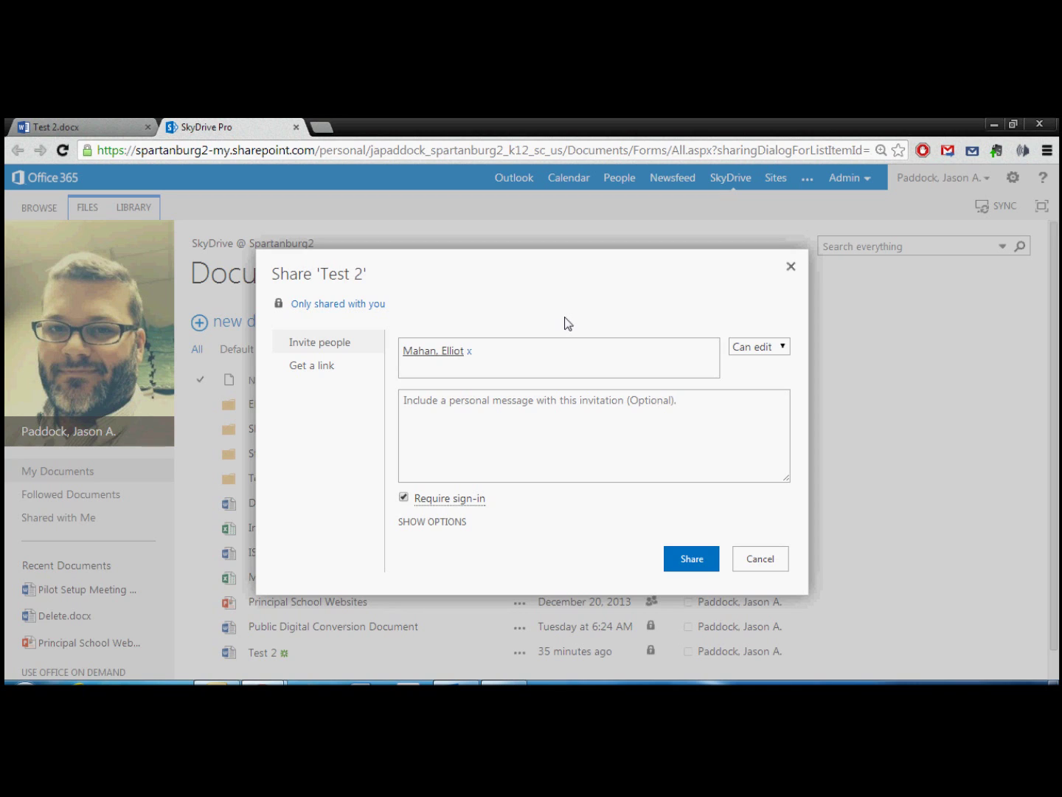
click(782, 347)
click(771, 380)
click(467, 351)
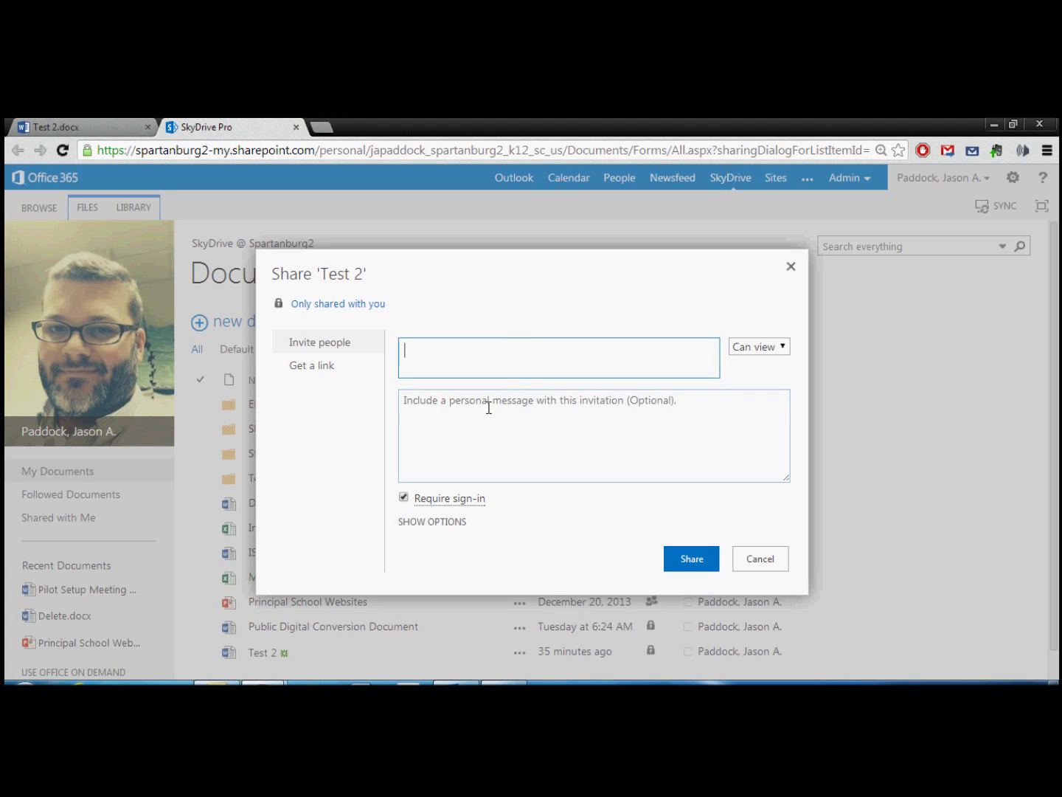
Uncheck Send an email invitation in the Share dialog's extra options
click(441, 522)
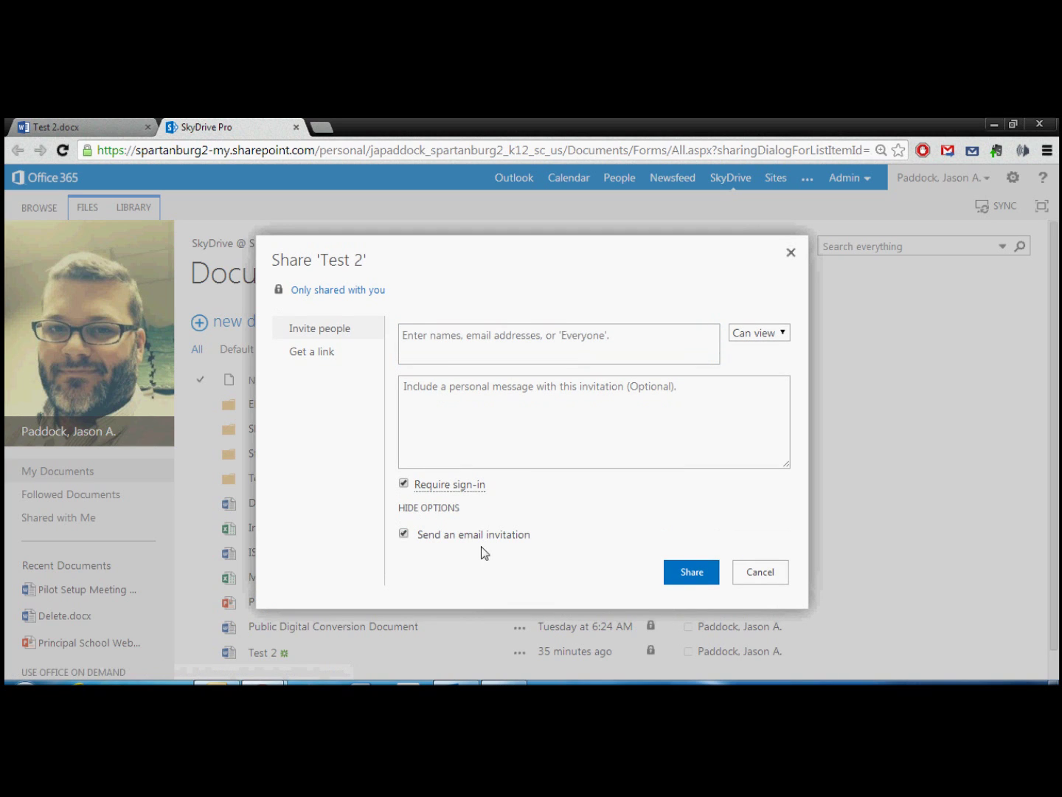
click(404, 534)
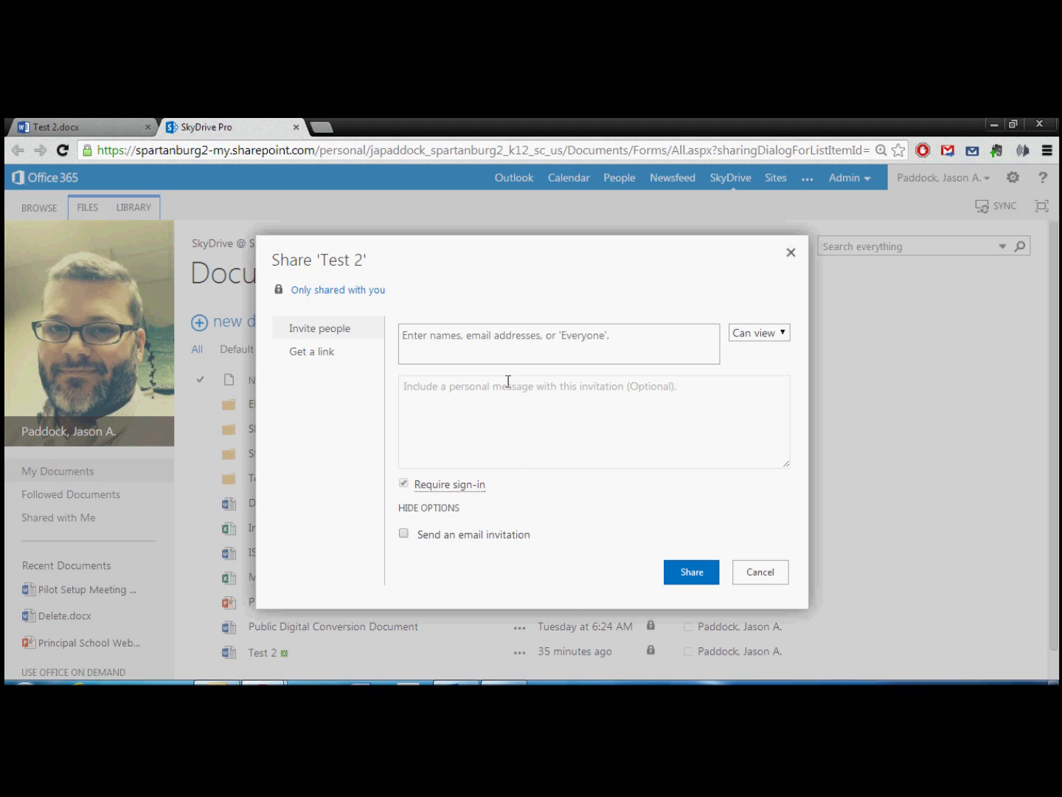
click(411, 509)
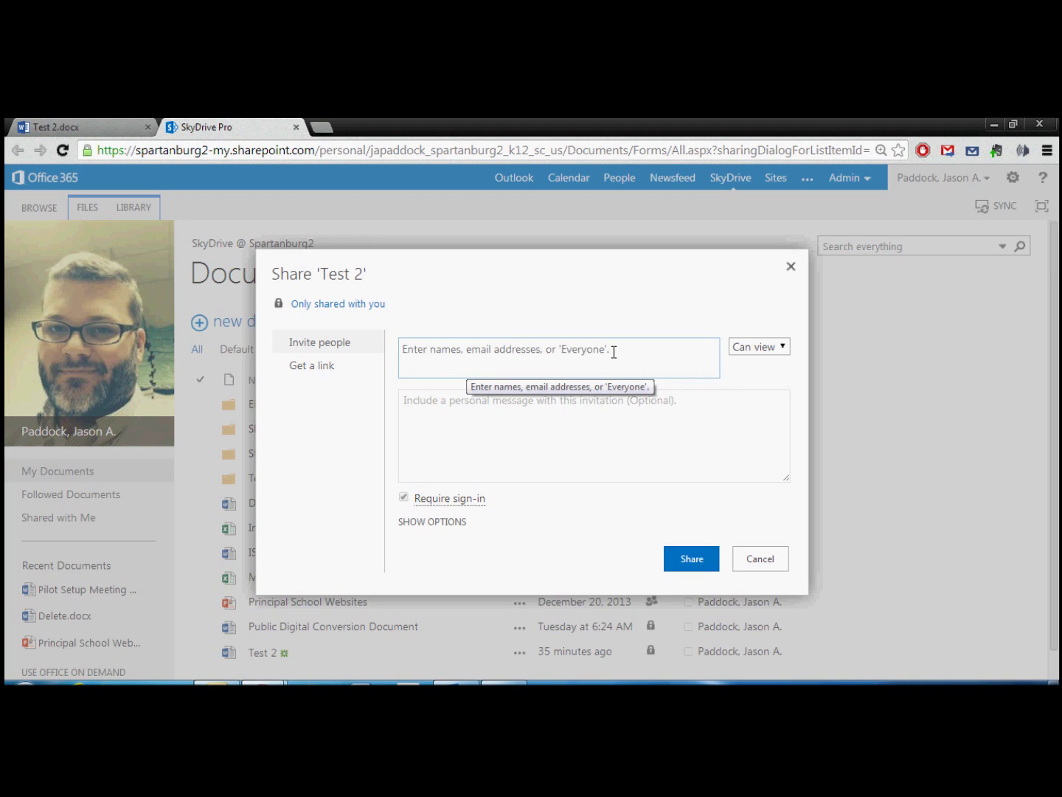
Create then disable an Edit guest link for Test 2, and create a View Only link
click(314, 366)
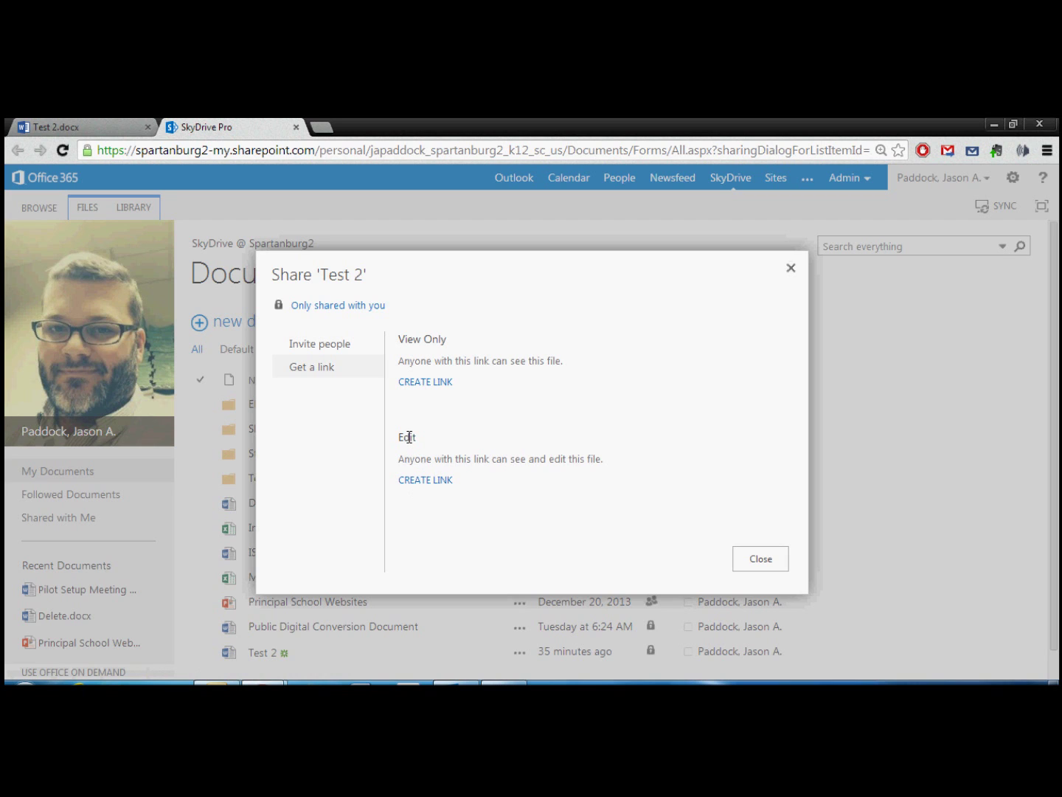
click(416, 481)
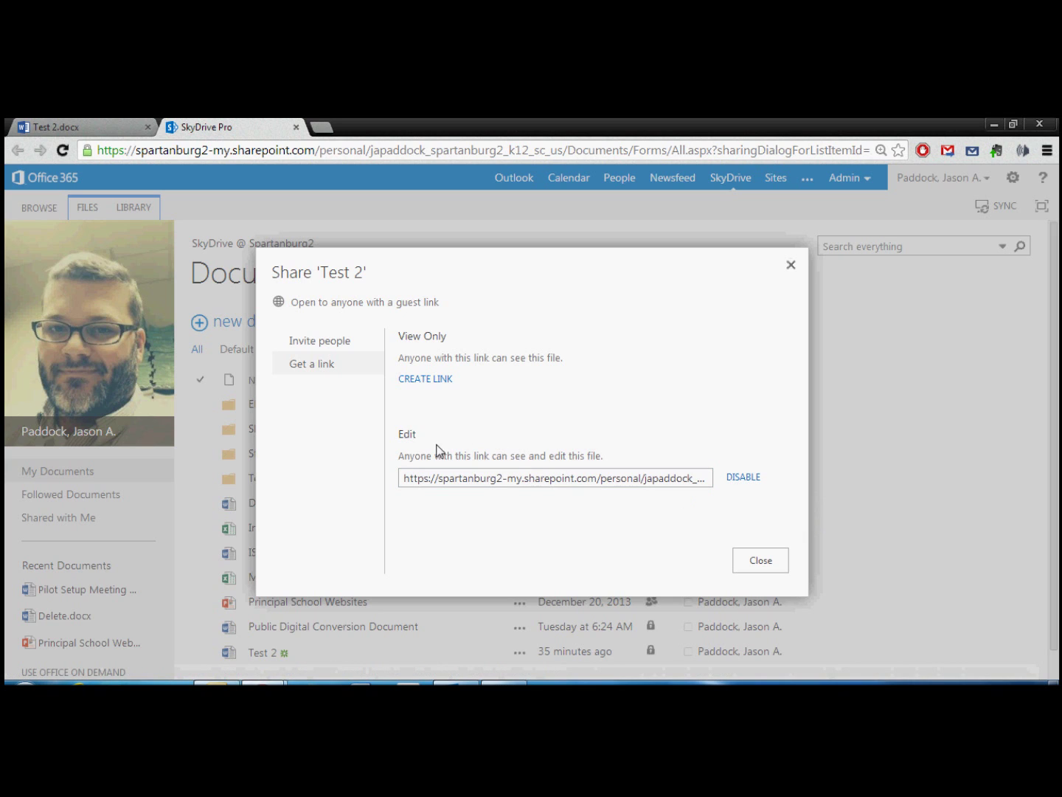
click(742, 476)
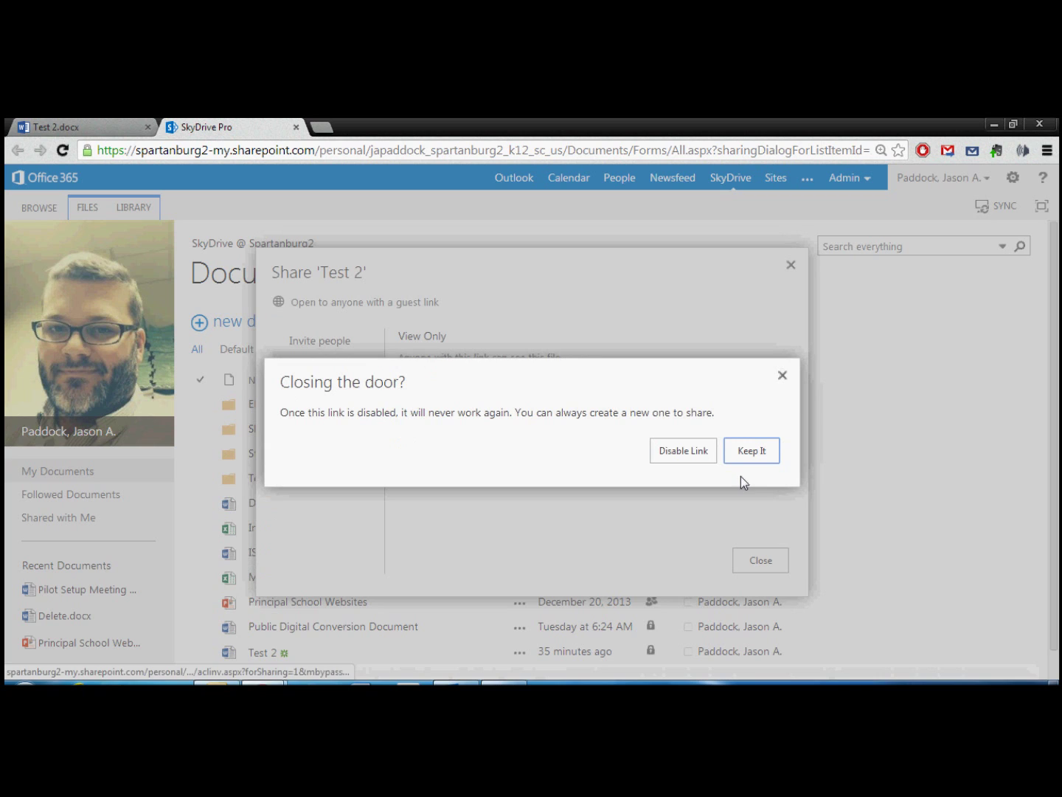
click(684, 453)
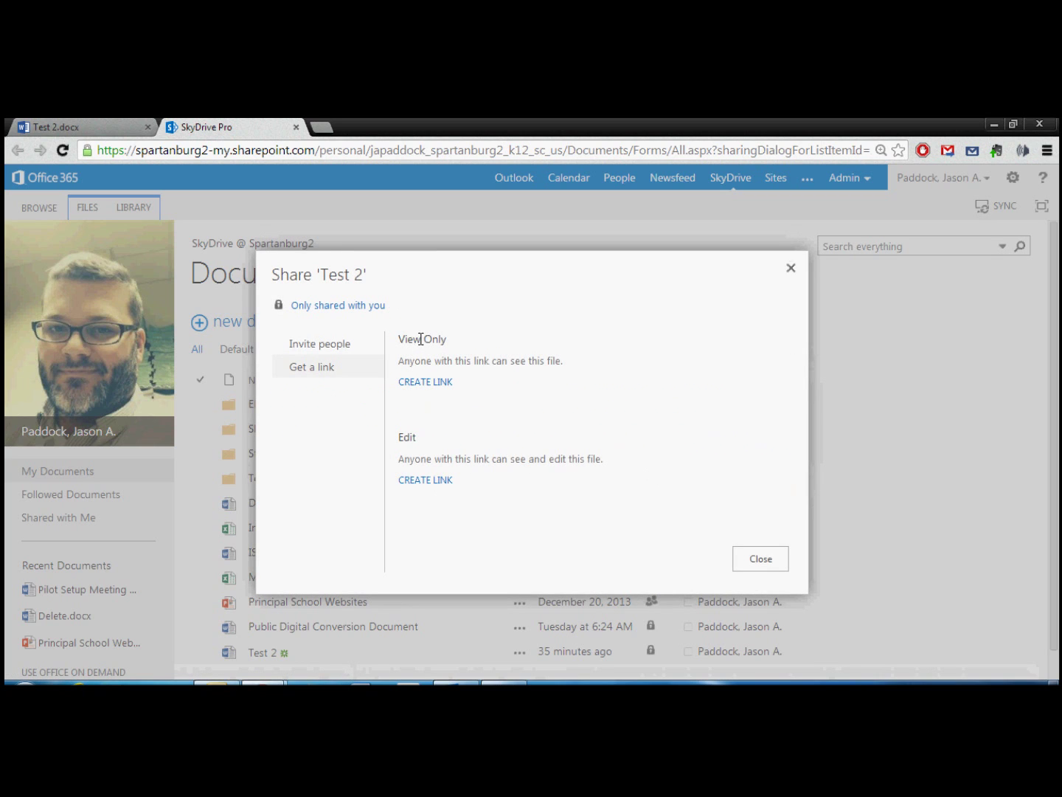
click(427, 384)
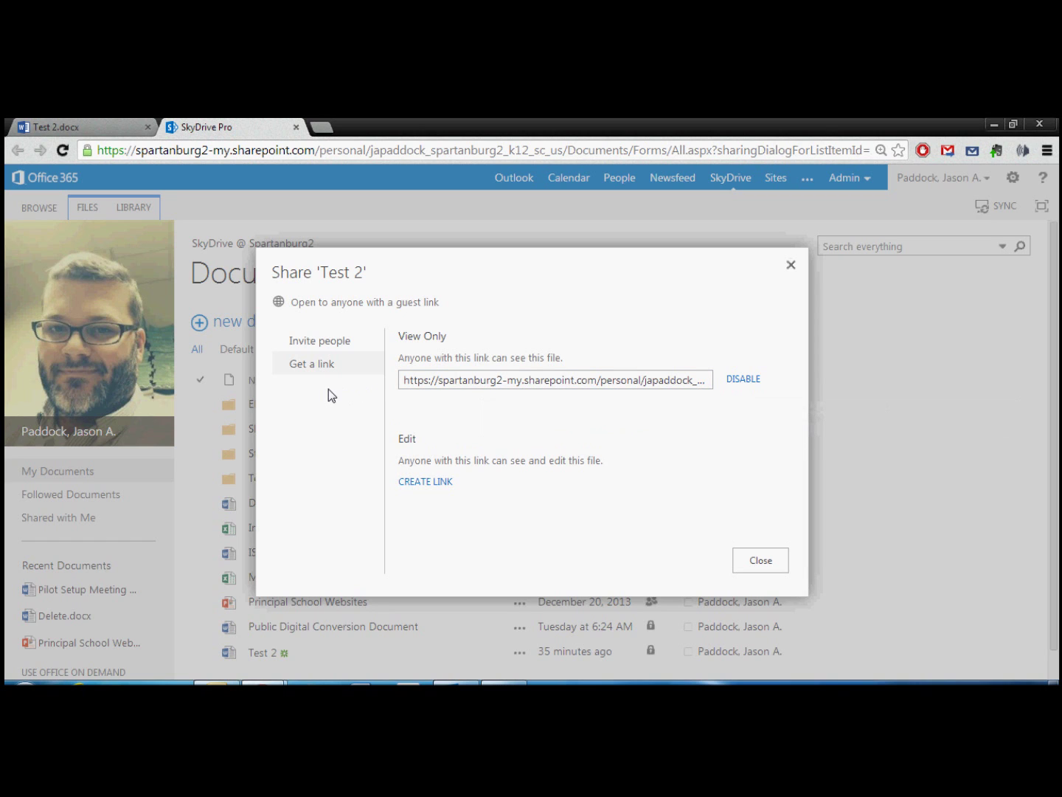
Leave the active view-only guest link and return to inviting people at Can view
click(325, 343)
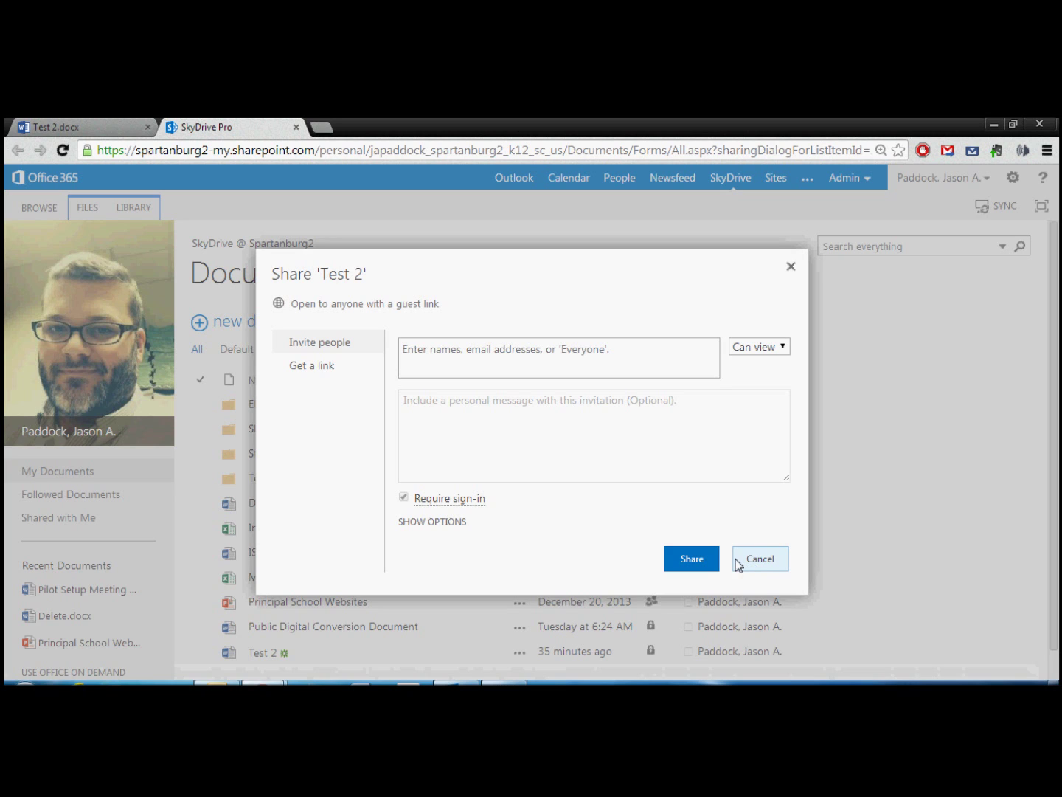
Create an Edit guest link for Test 2 and select its full URL for copying
click(304, 366)
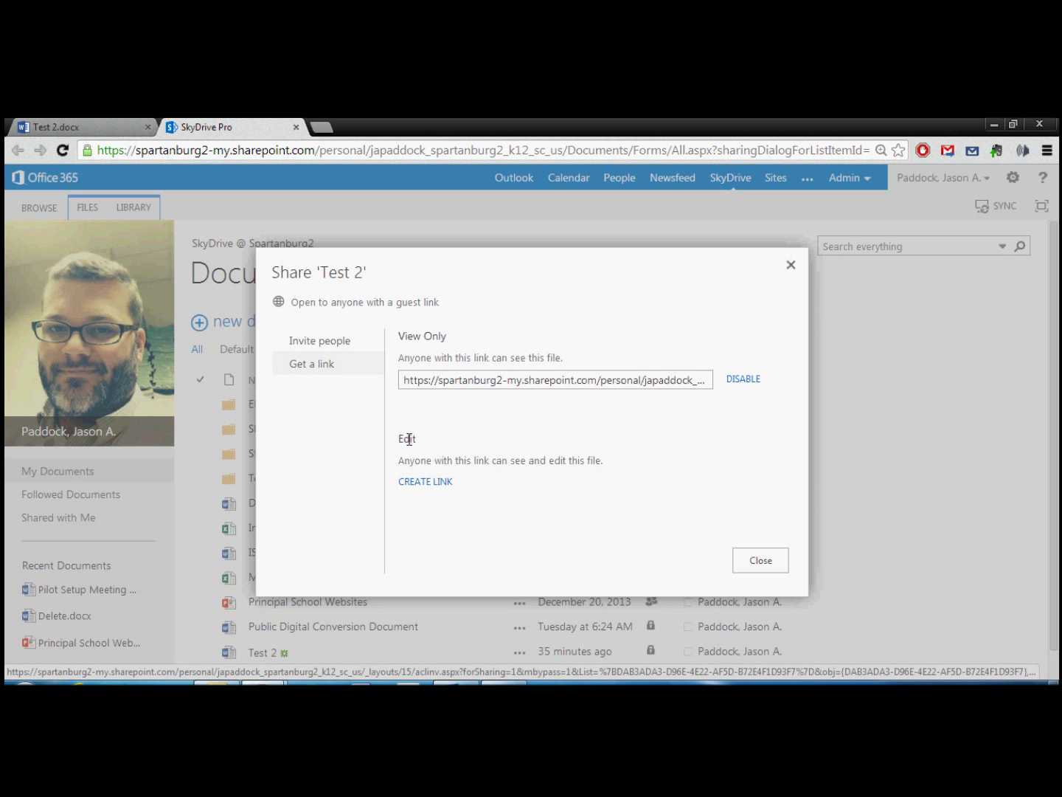
click(425, 482)
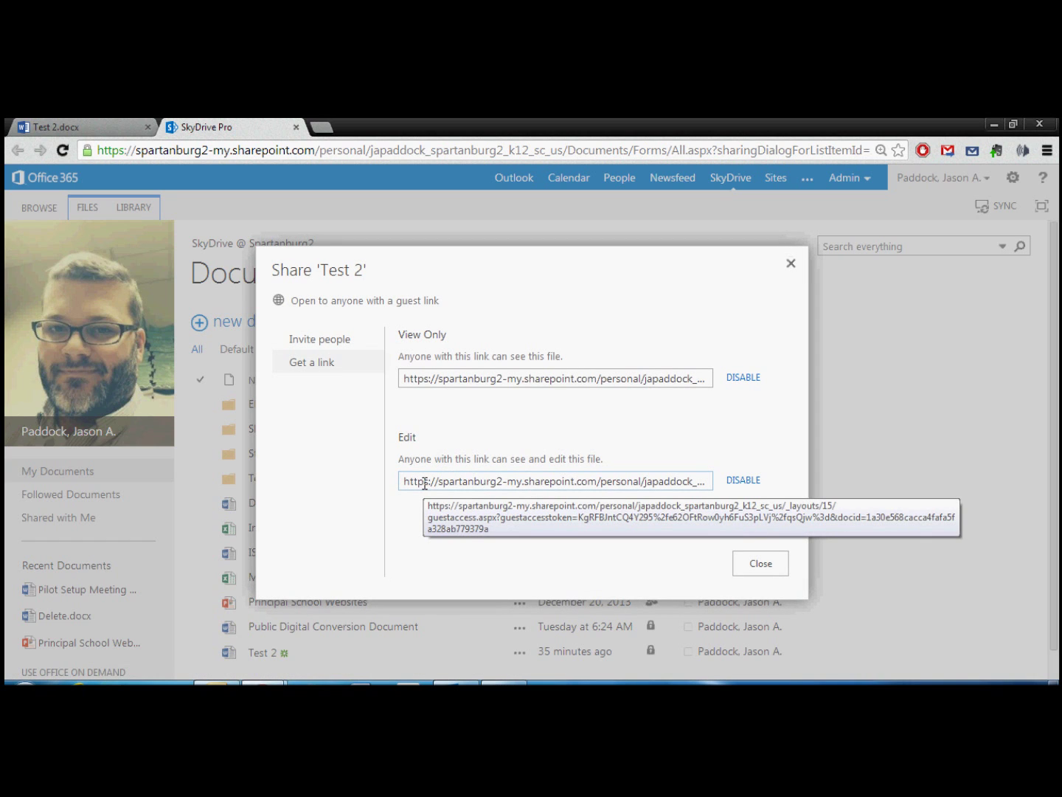
click(498, 488)
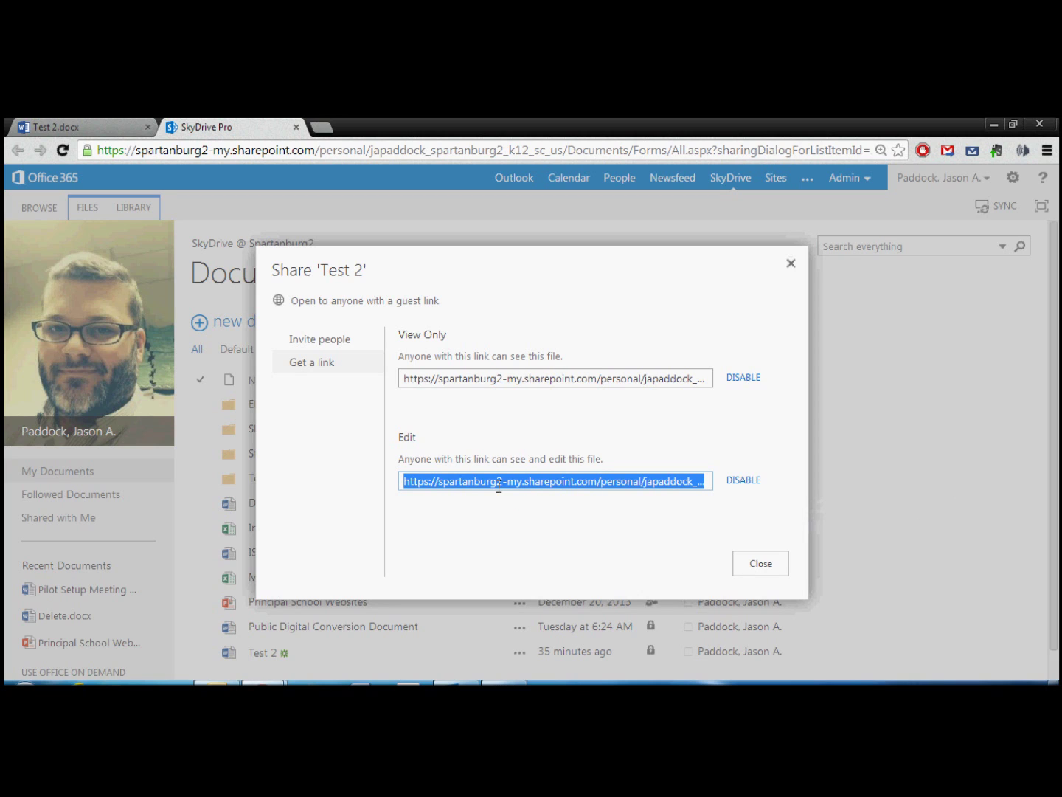
Arrange the owner's Test 2 window on the left, narrowed to sit beside the guest's window
click(1046, 151)
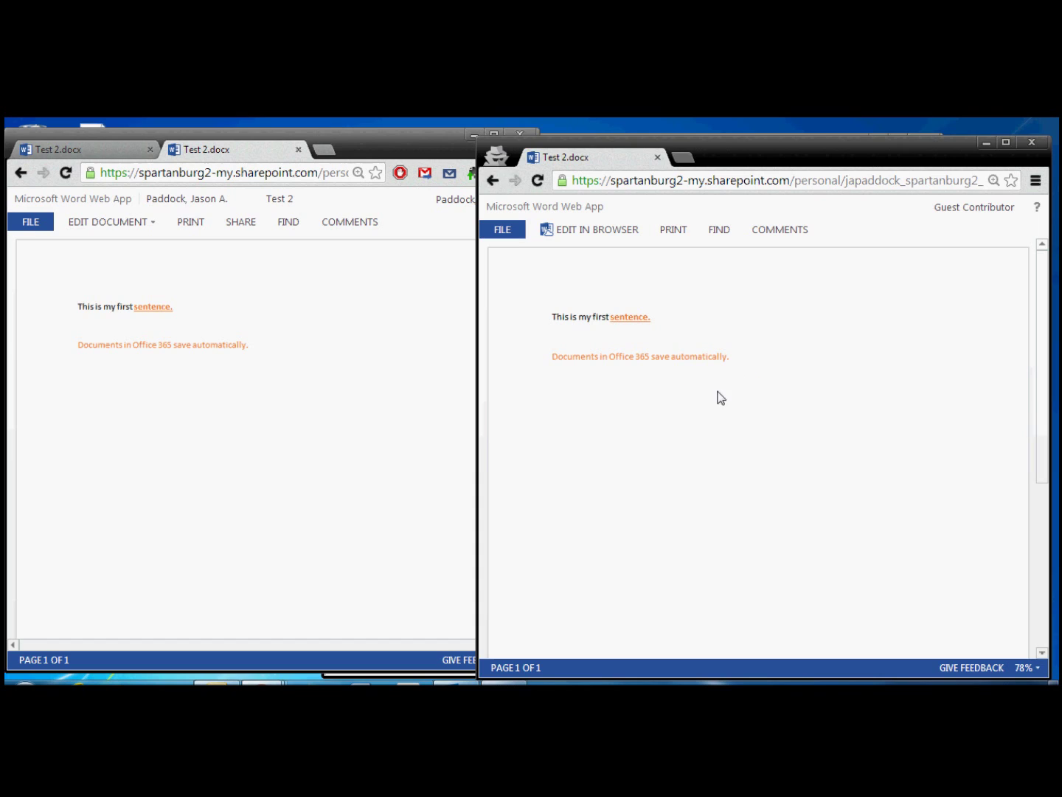
click(194, 470)
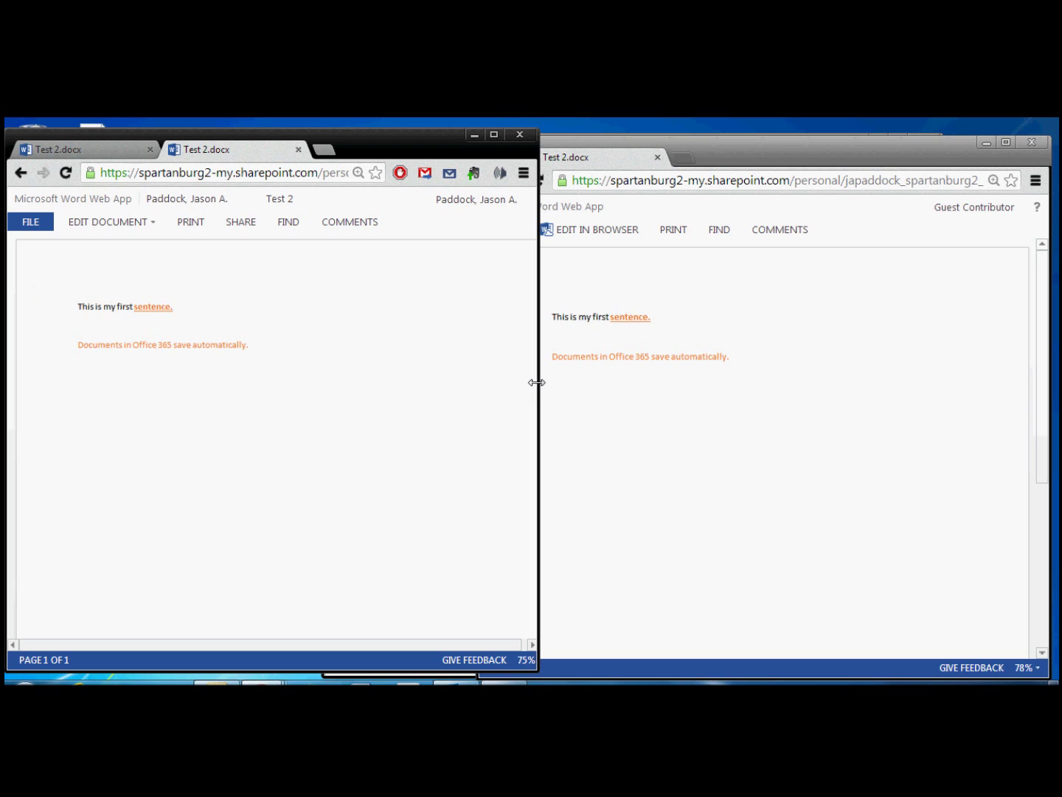
drag(536, 382, 478, 396)
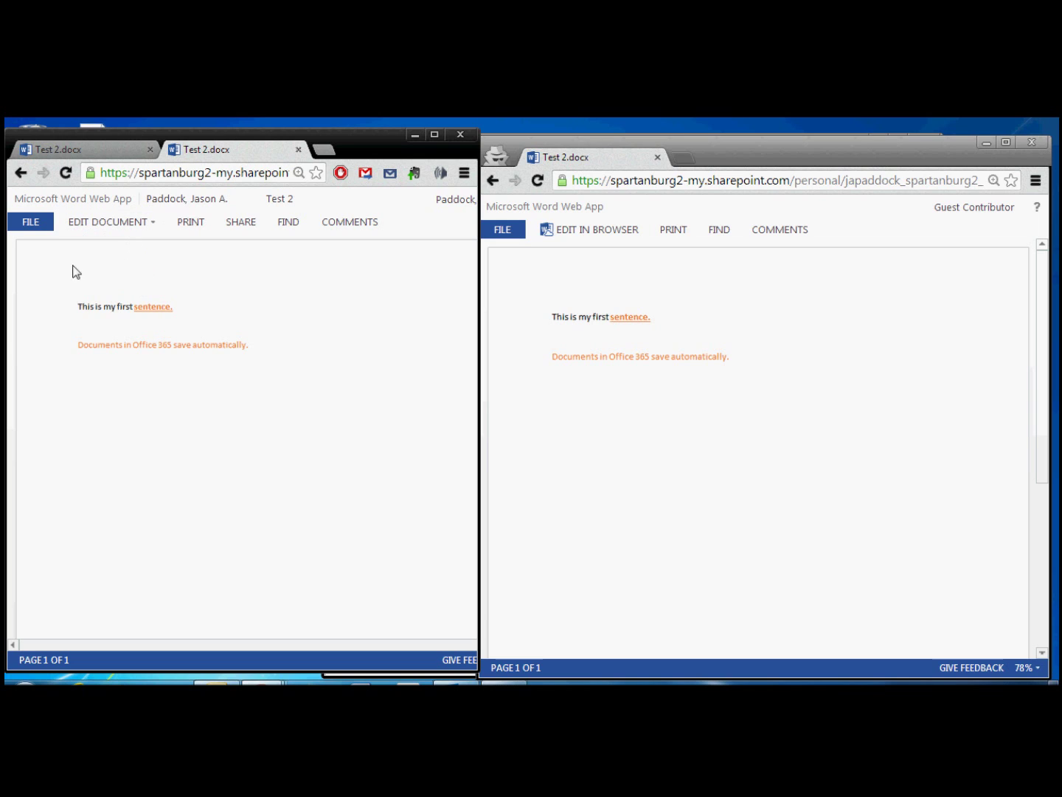
click(150, 222)
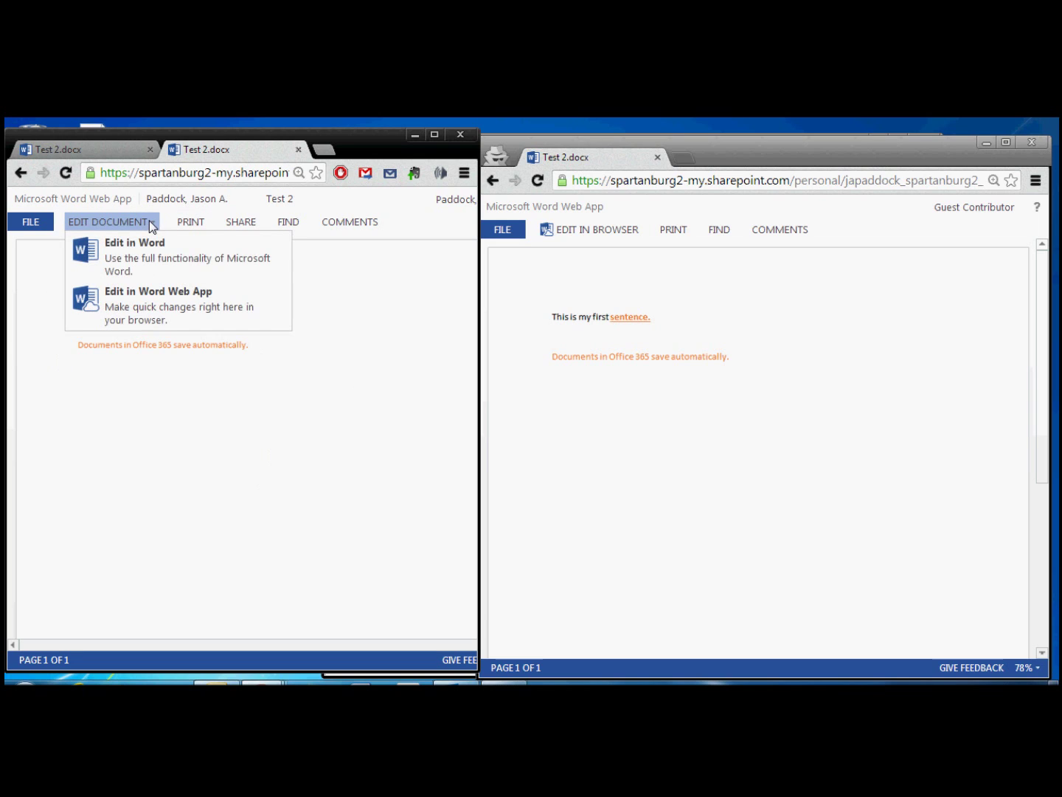
Open Test 2 for editing in both windows, with the guest's cursor after 'automatically.'
click(152, 297)
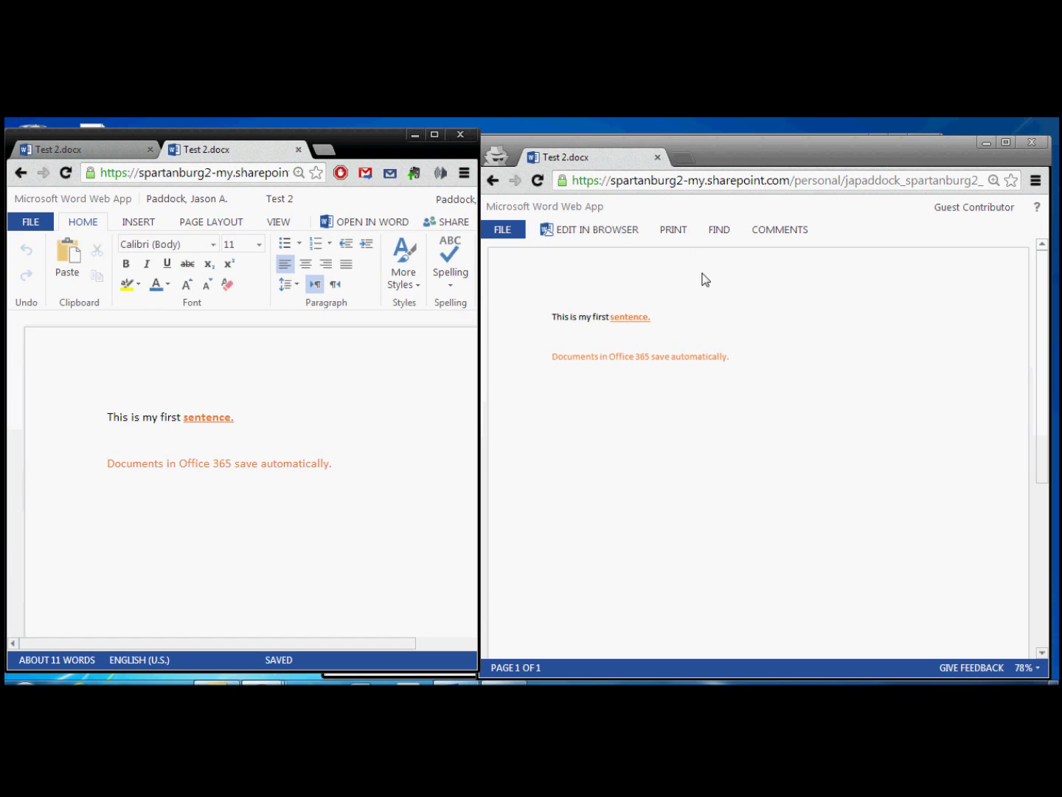
click(596, 231)
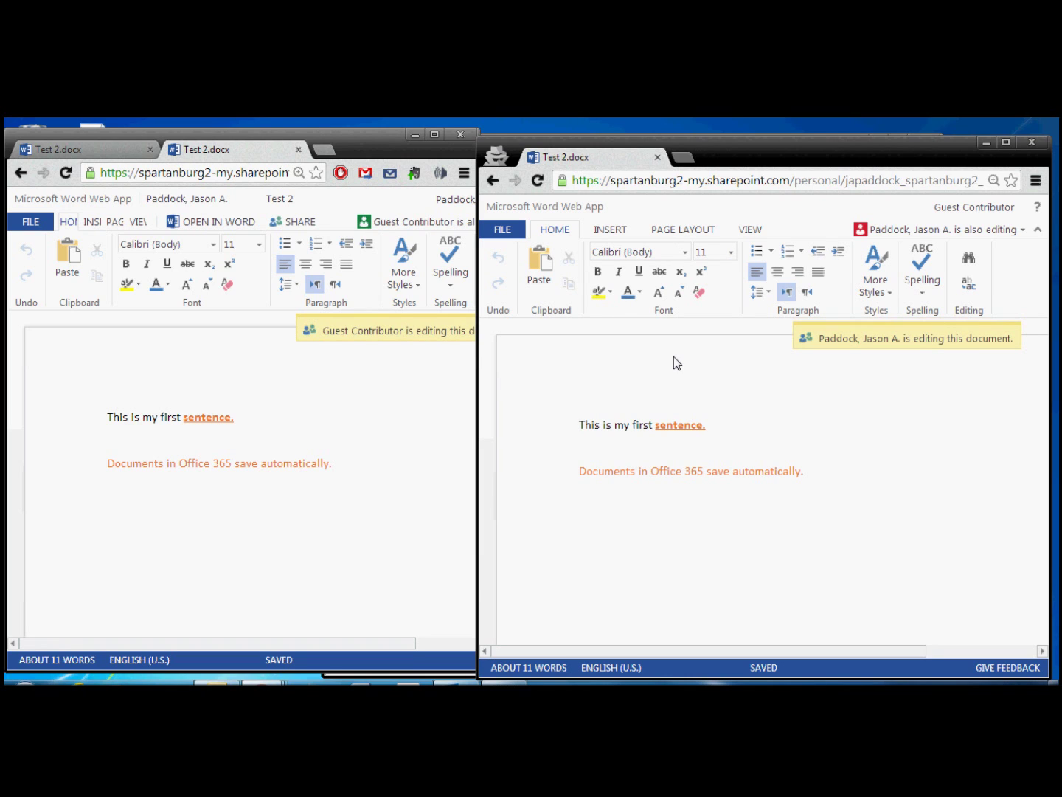
click(395, 151)
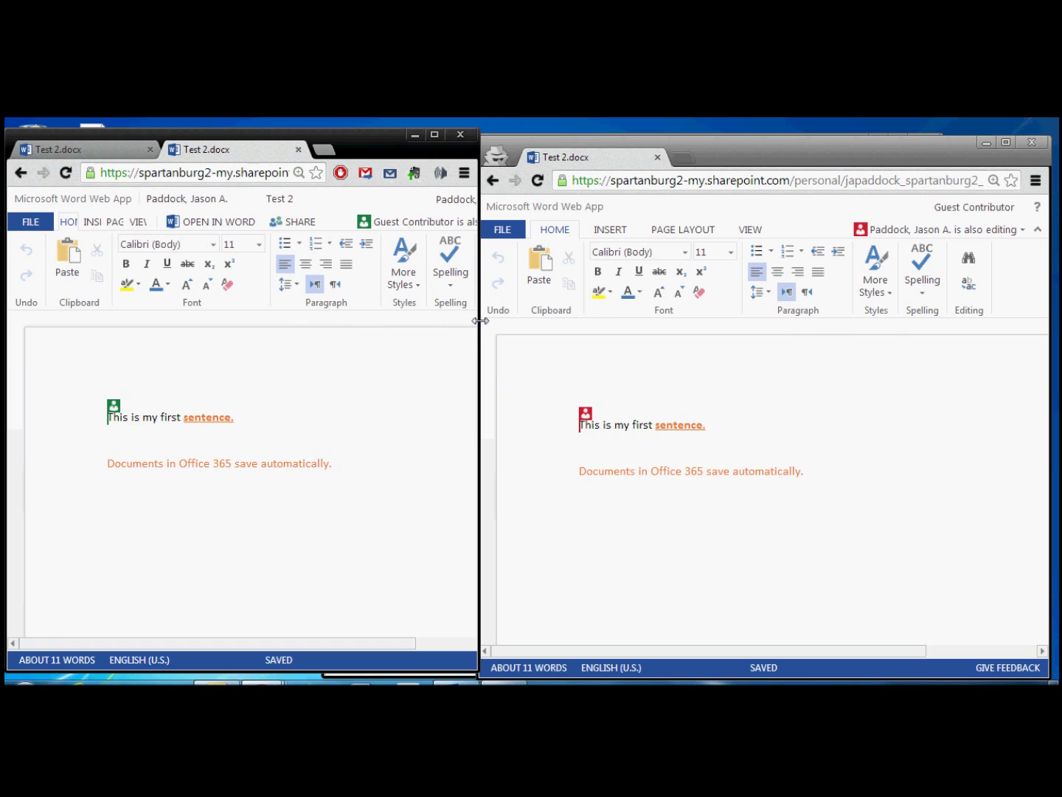
drag(480, 326, 523, 325)
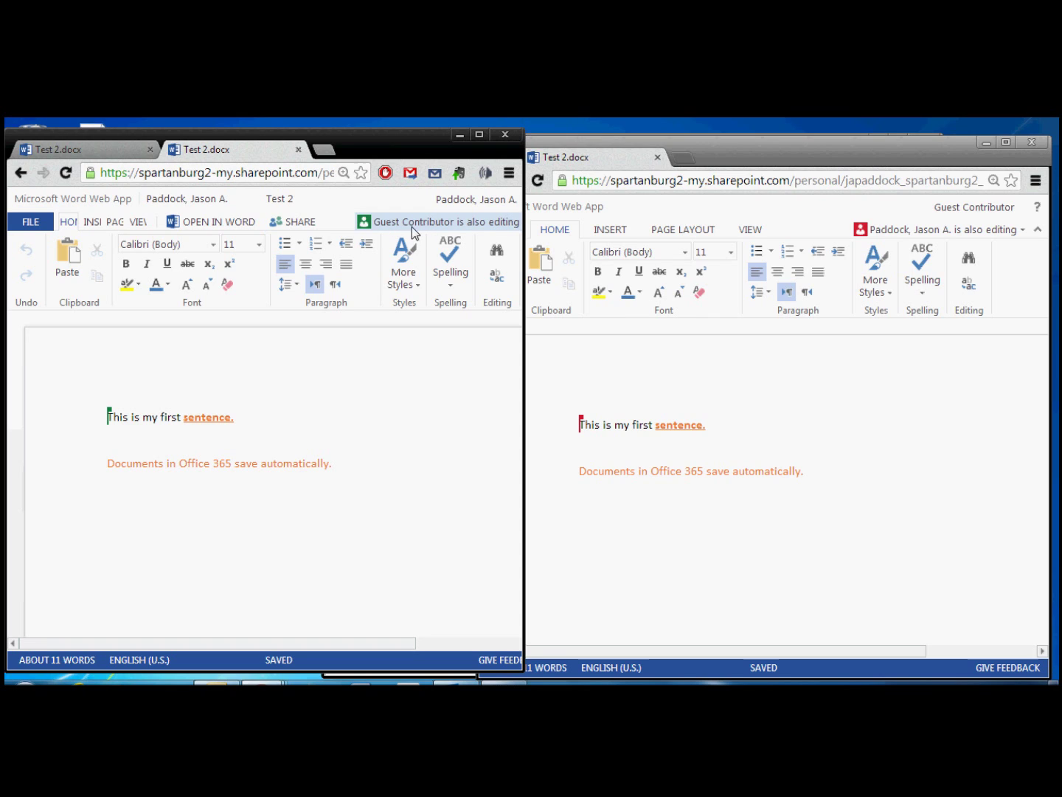
click(719, 161)
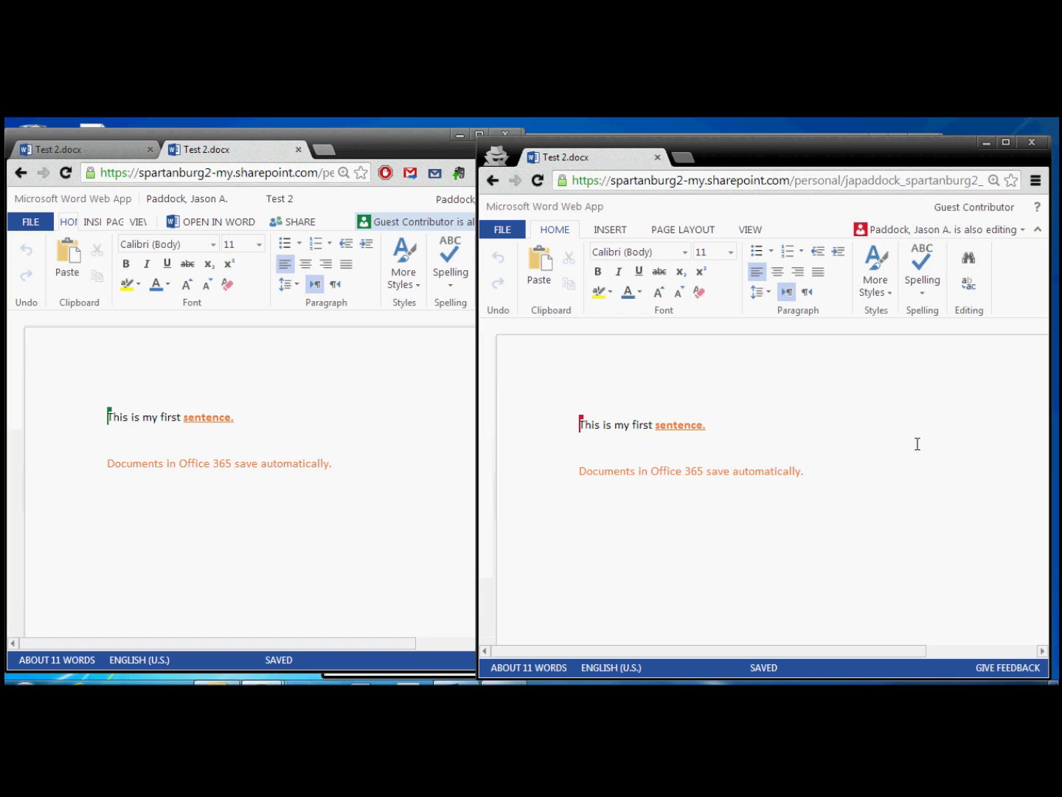
click(813, 475)
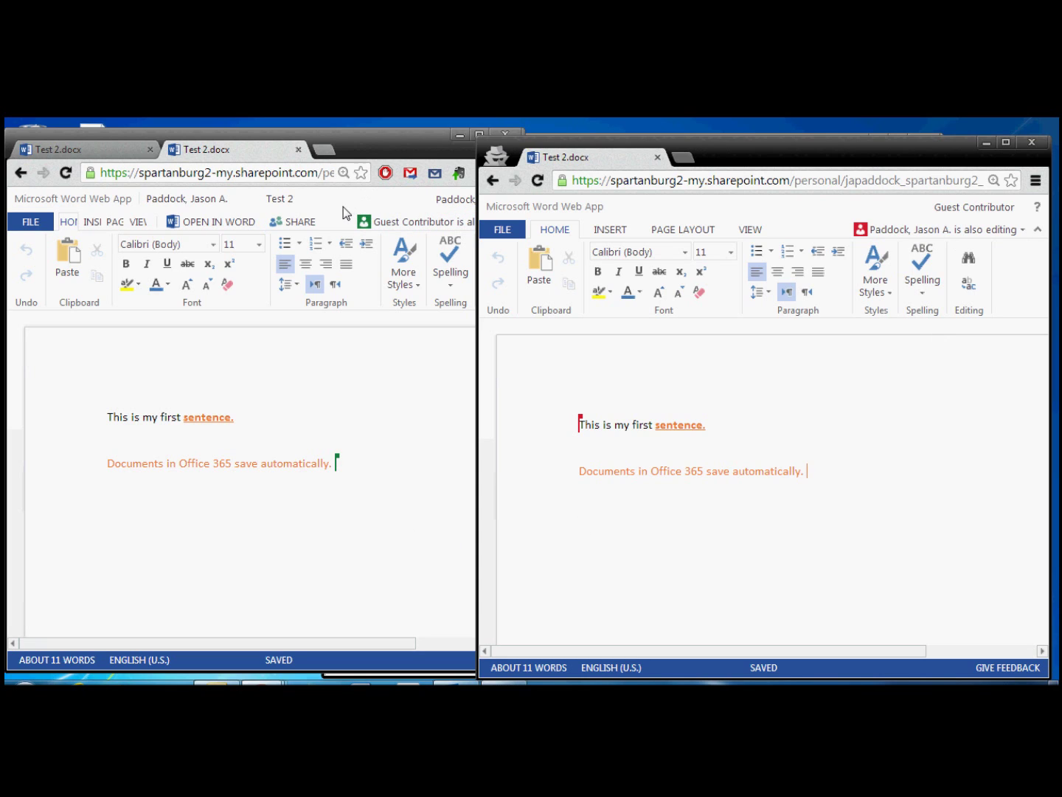
mouse_move(347, 457)
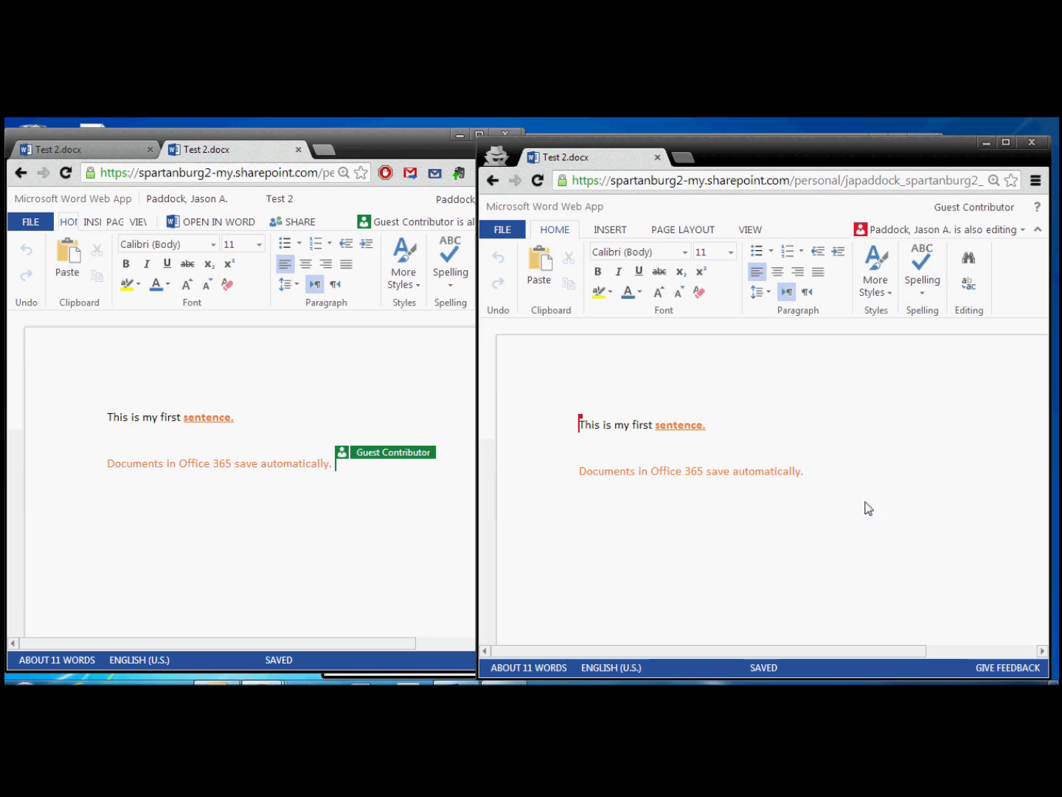
Add the line 'I'm going to change this to blue.' and colour it blue
key(Return)
key(Return)
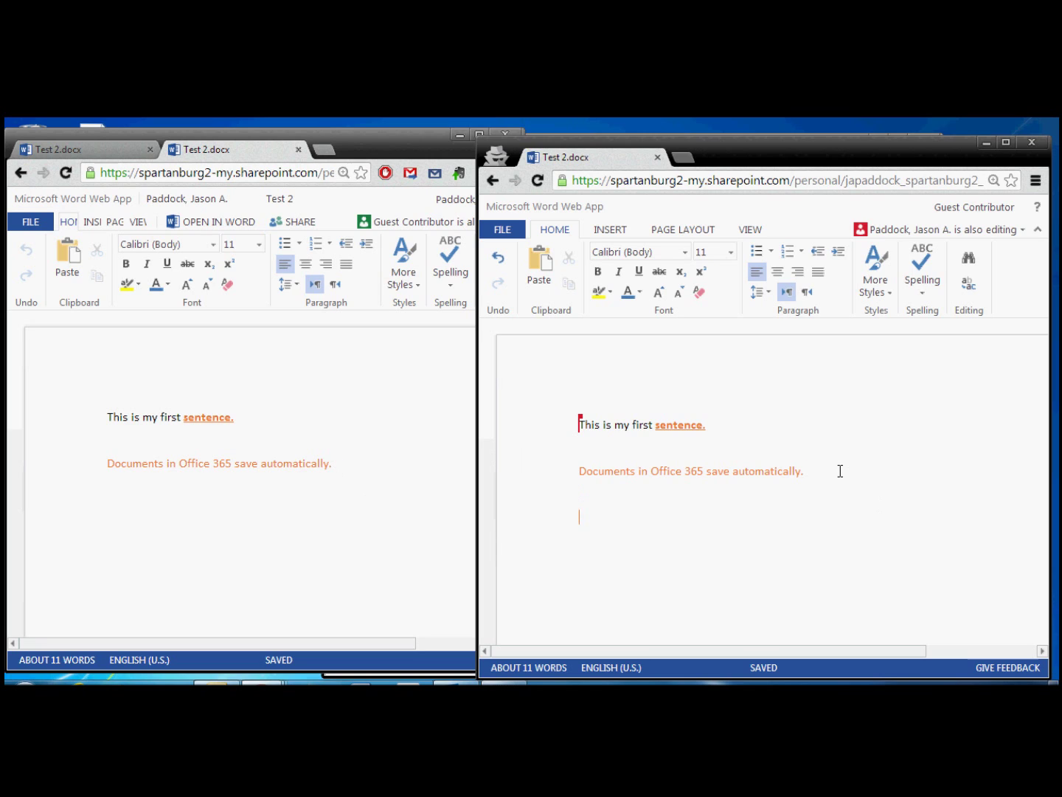
text(I'm going to change t)
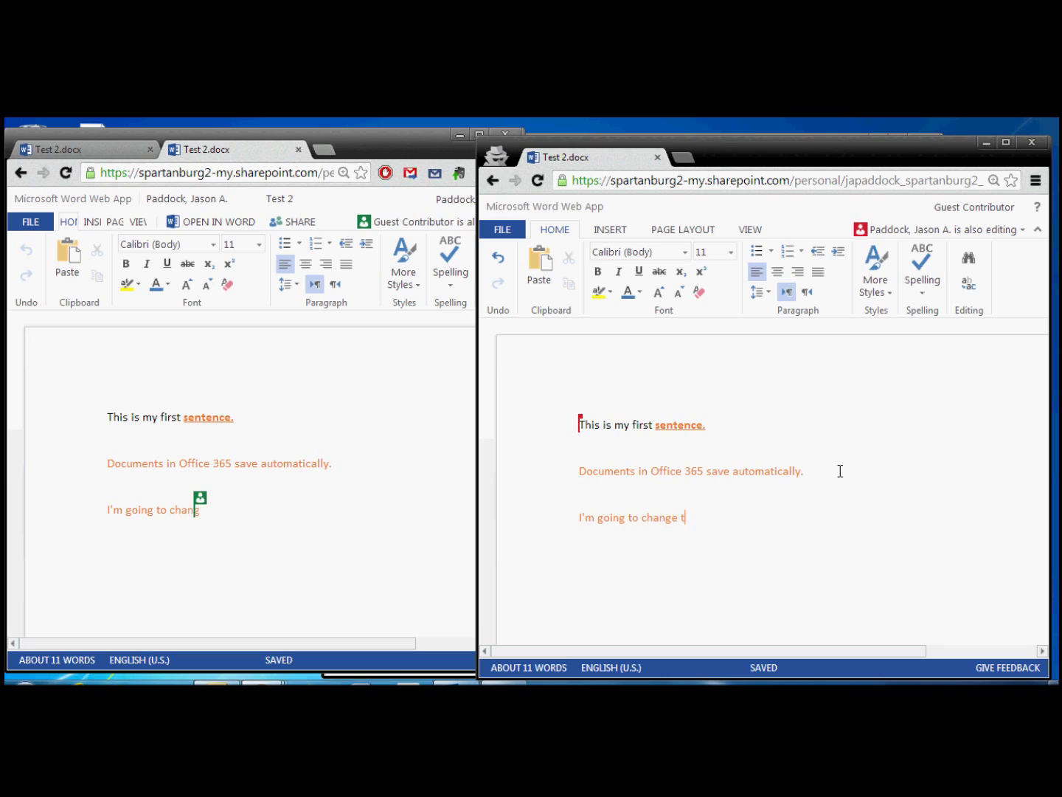
text(his to blue.)
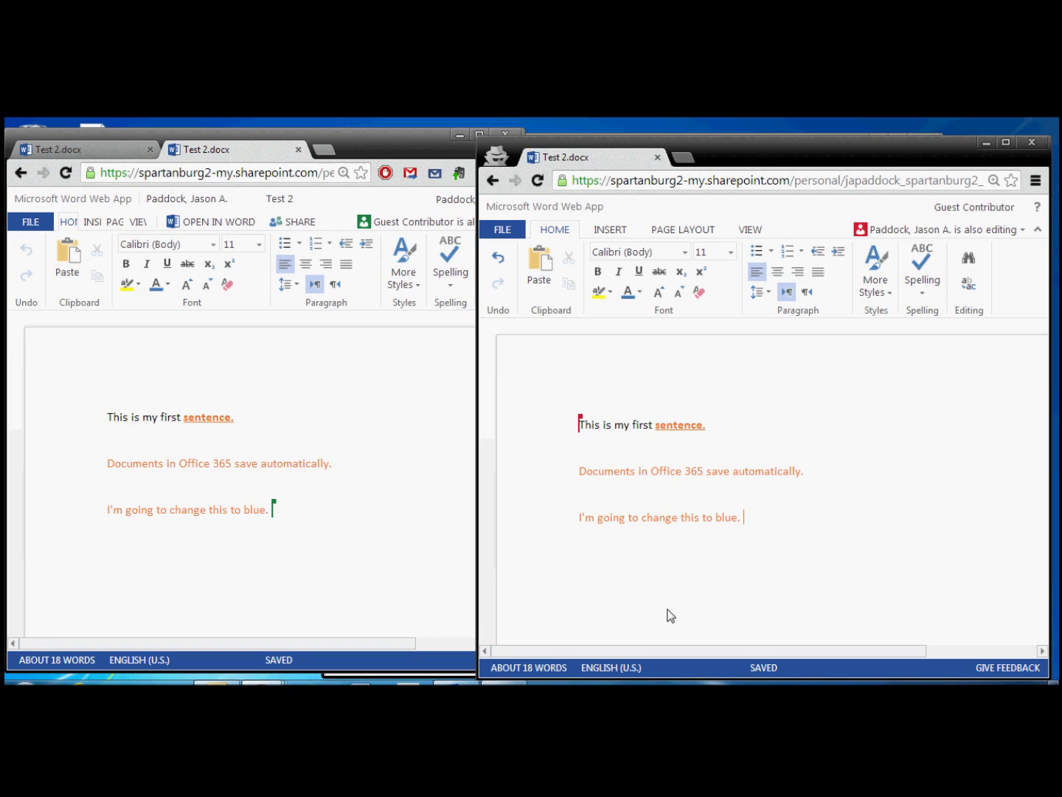
drag(741, 518, 577, 518)
click(639, 292)
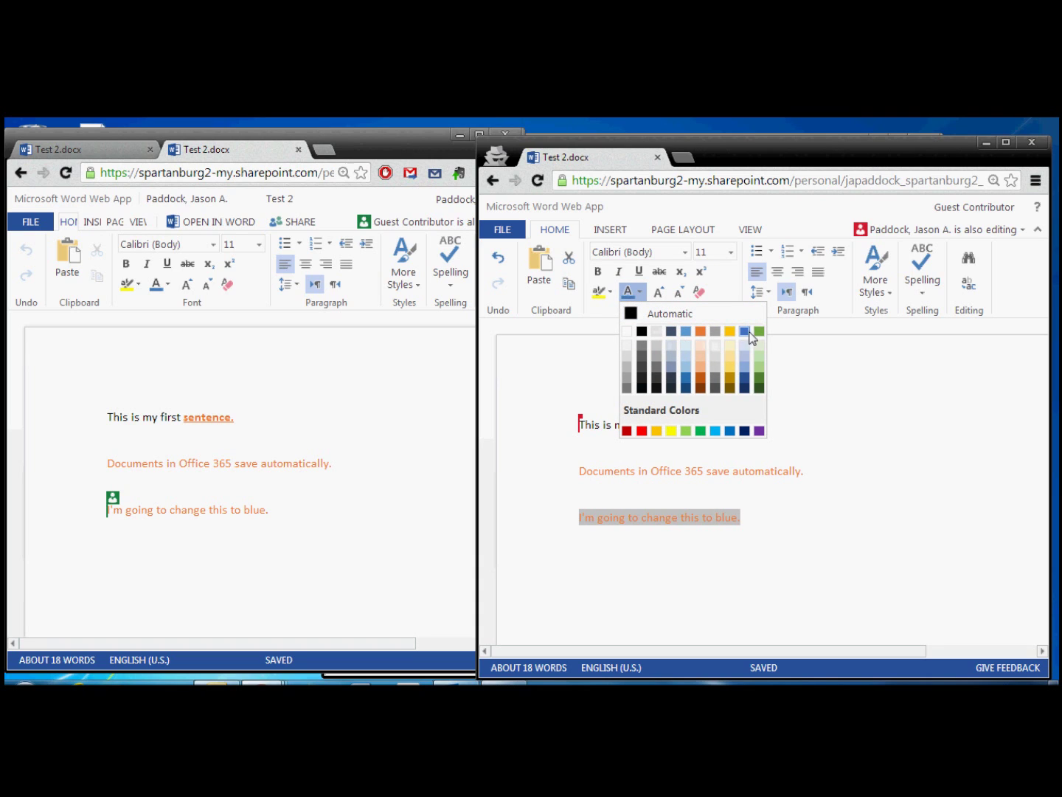
click(747, 332)
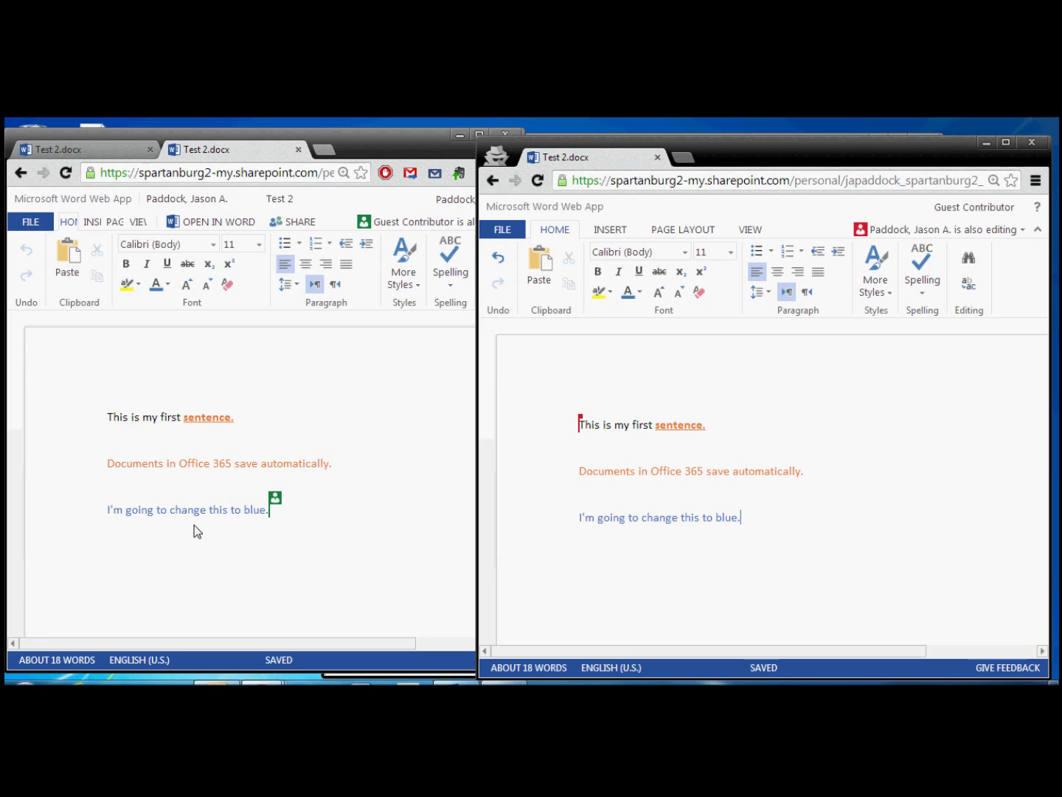
In the owner's window, add 'I'm going to make this red.' below the blue line, coloured red
mouse_move(303, 501)
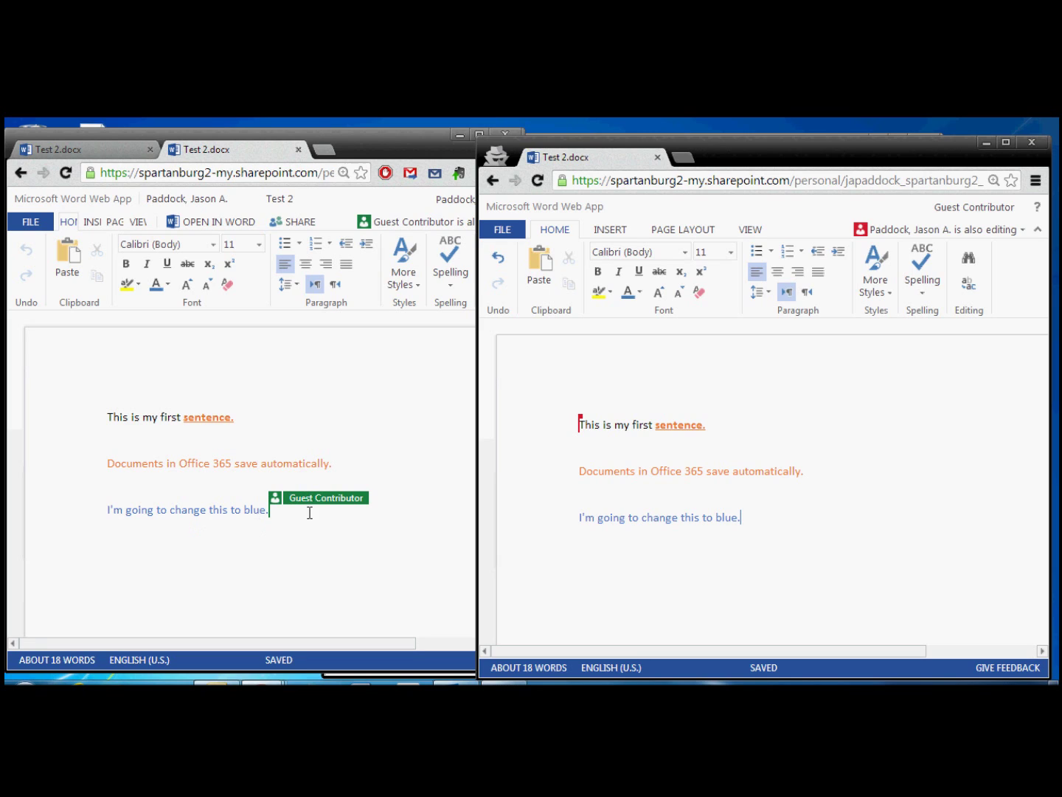
click(302, 441)
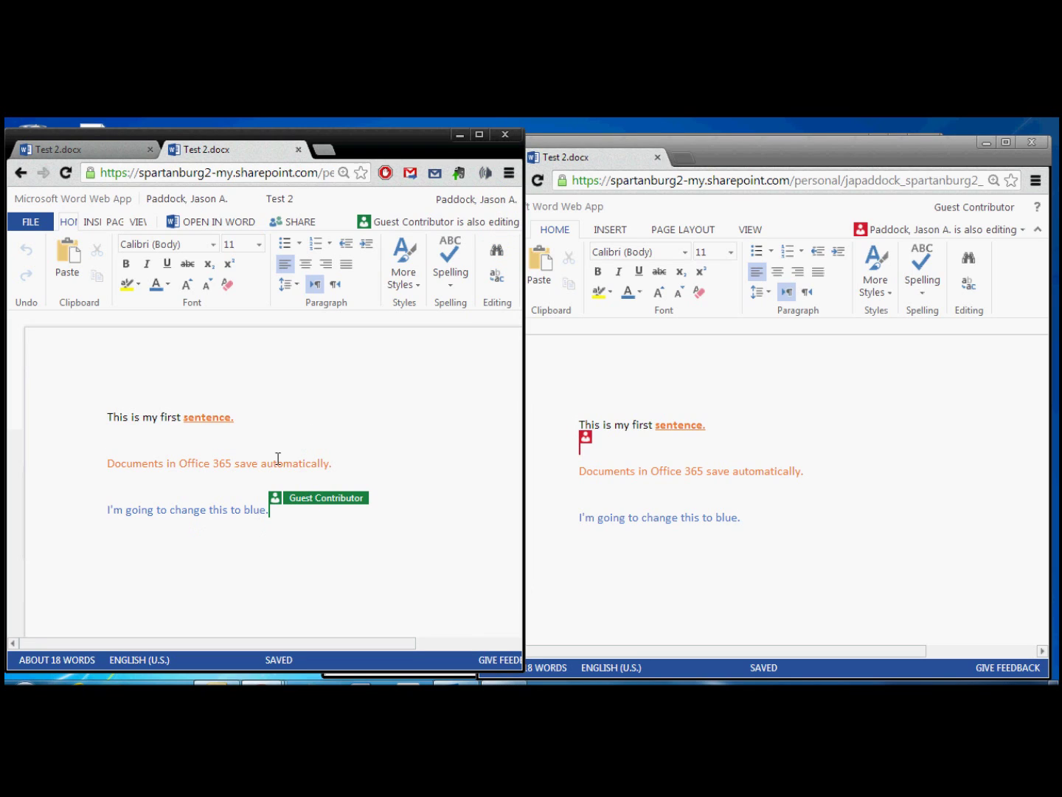
click(302, 548)
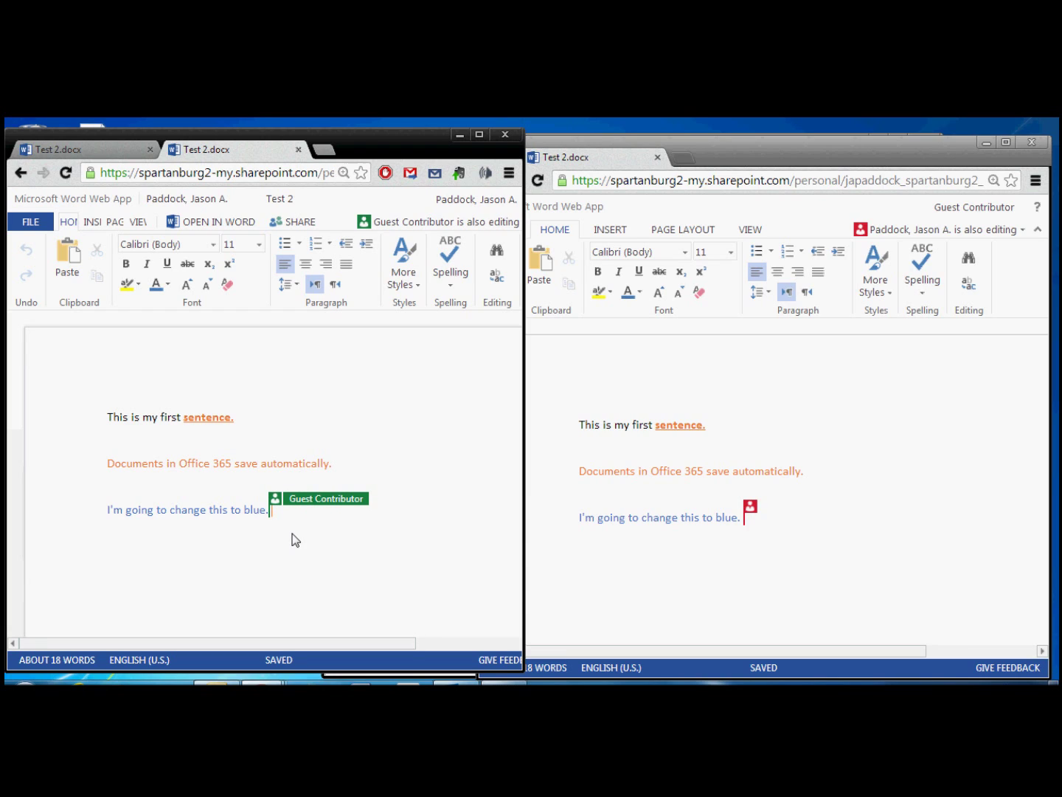
key(Return)
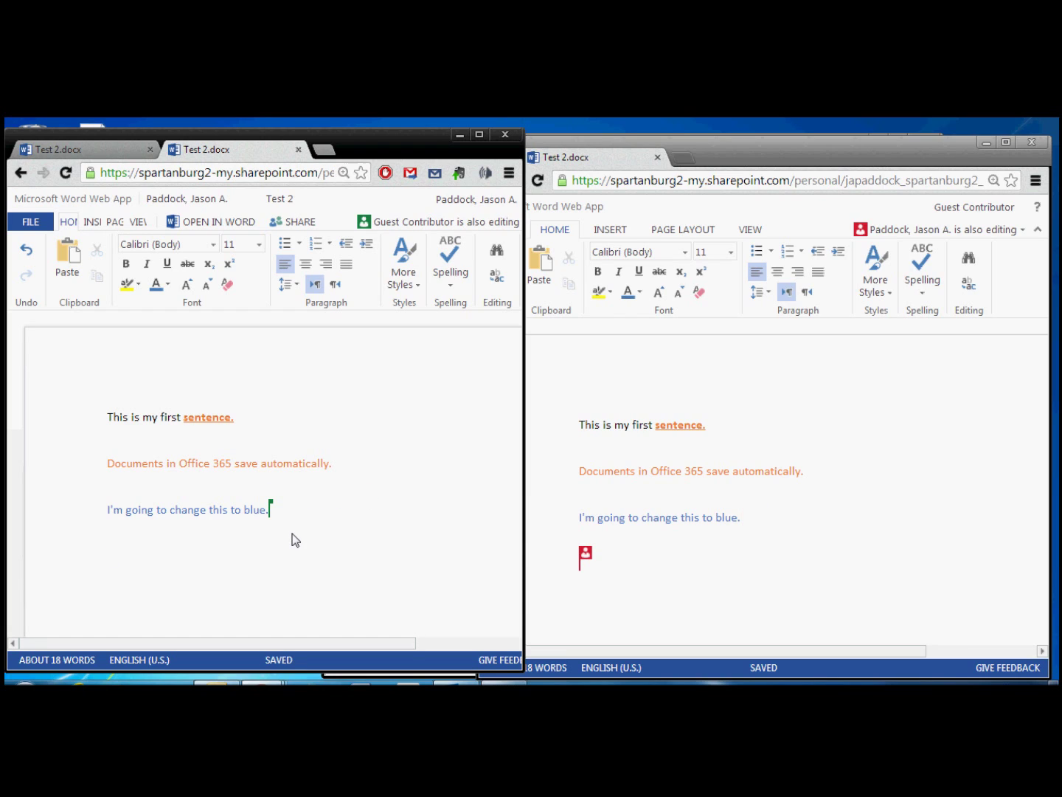
text(I'm going to mak)
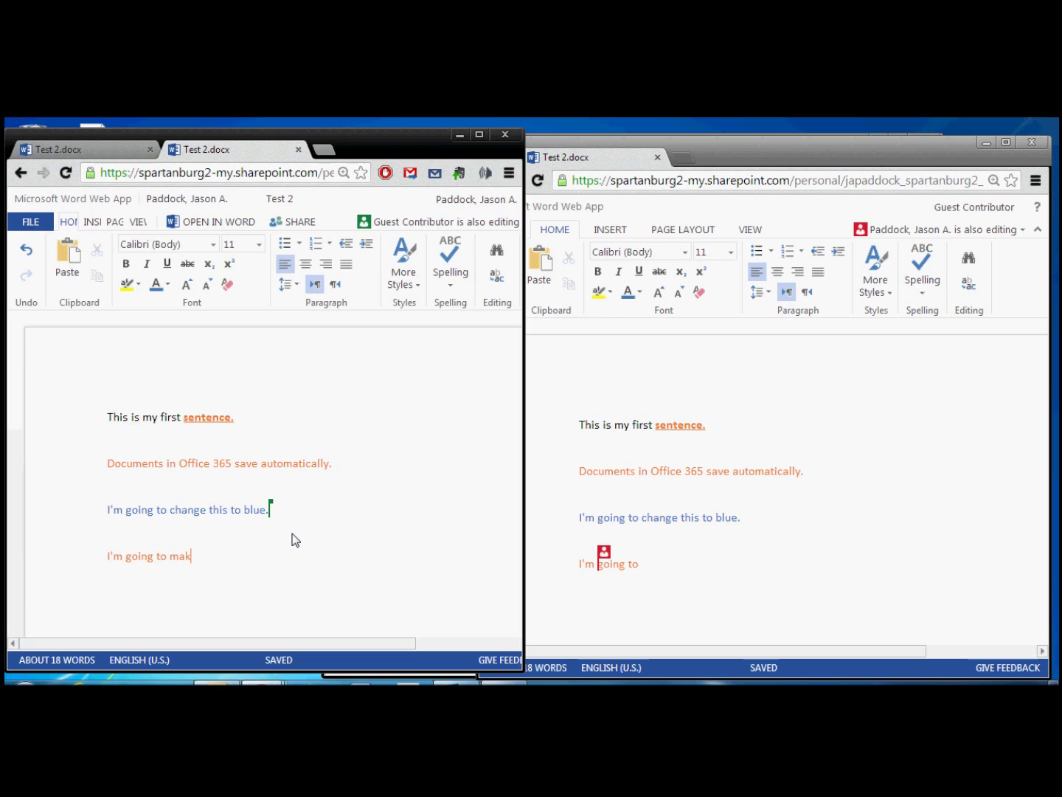
text(e this red.)
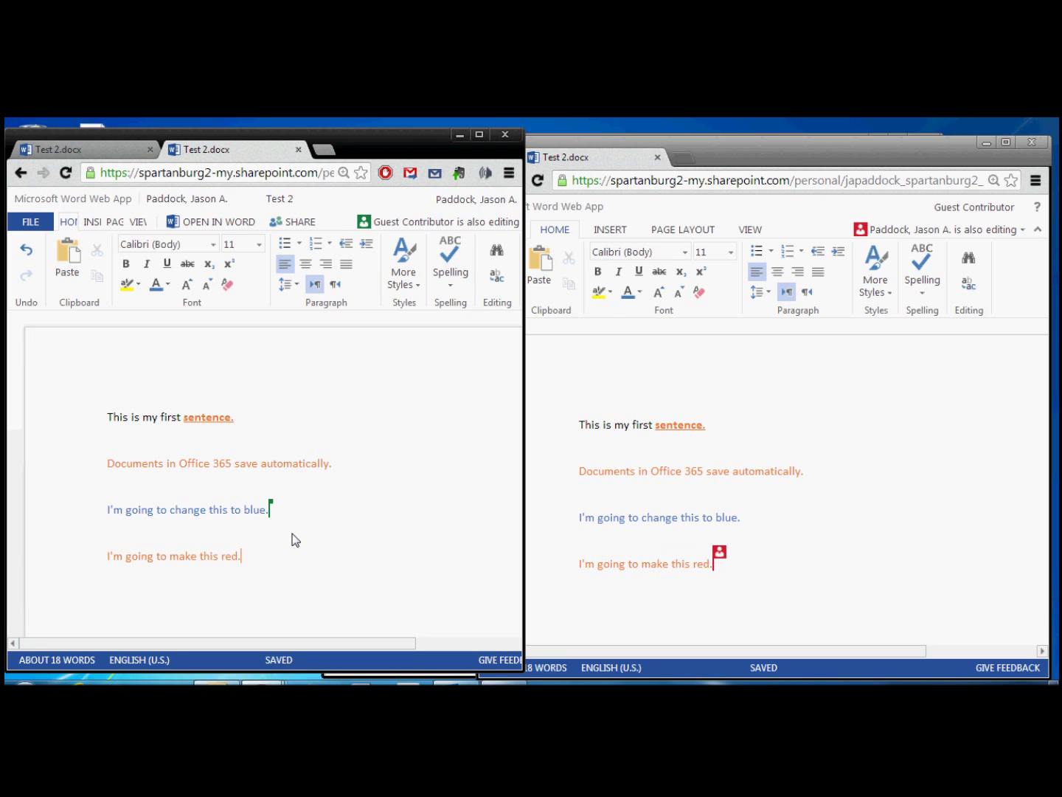
drag(243, 556, 111, 560)
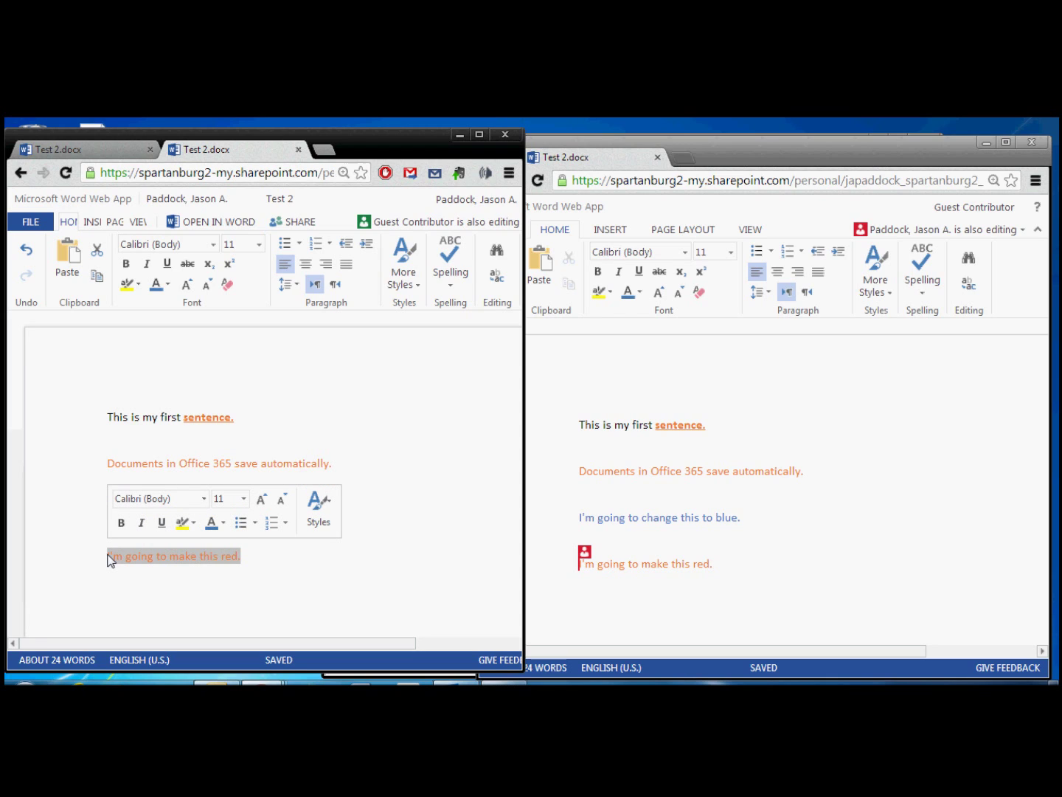
click(222, 521)
click(210, 507)
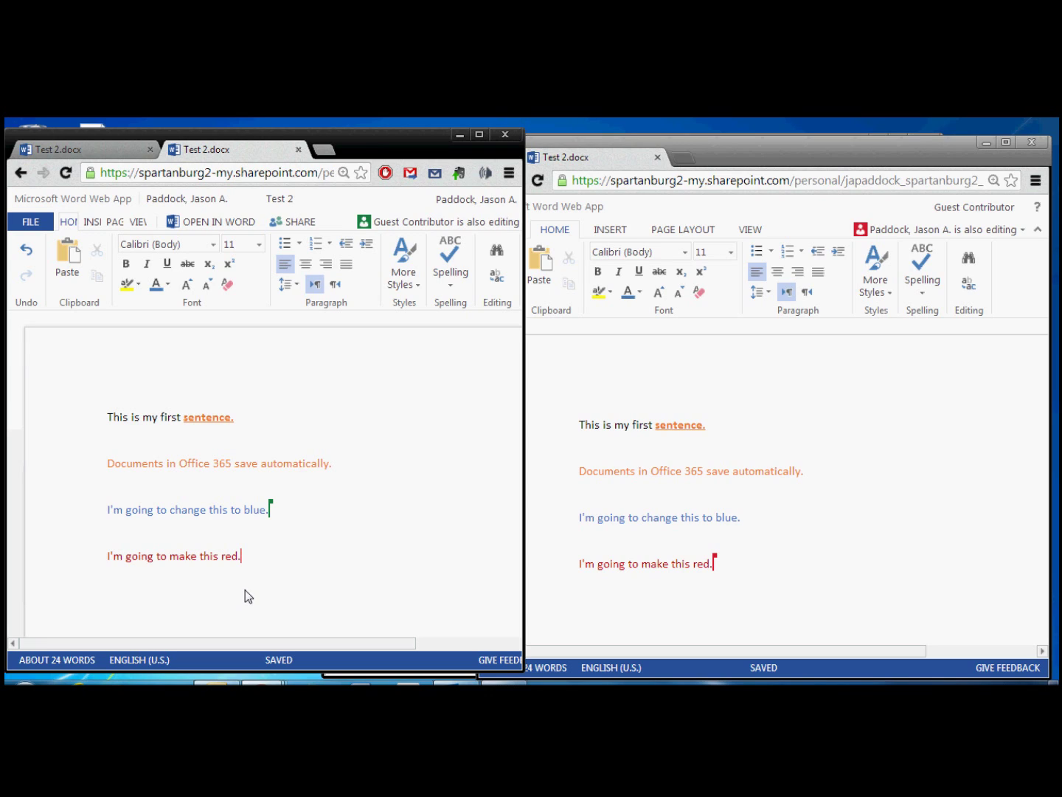
Close the extra tab, open My Documents, and add 'This is the Office Web App.' in the guest copy
click(299, 151)
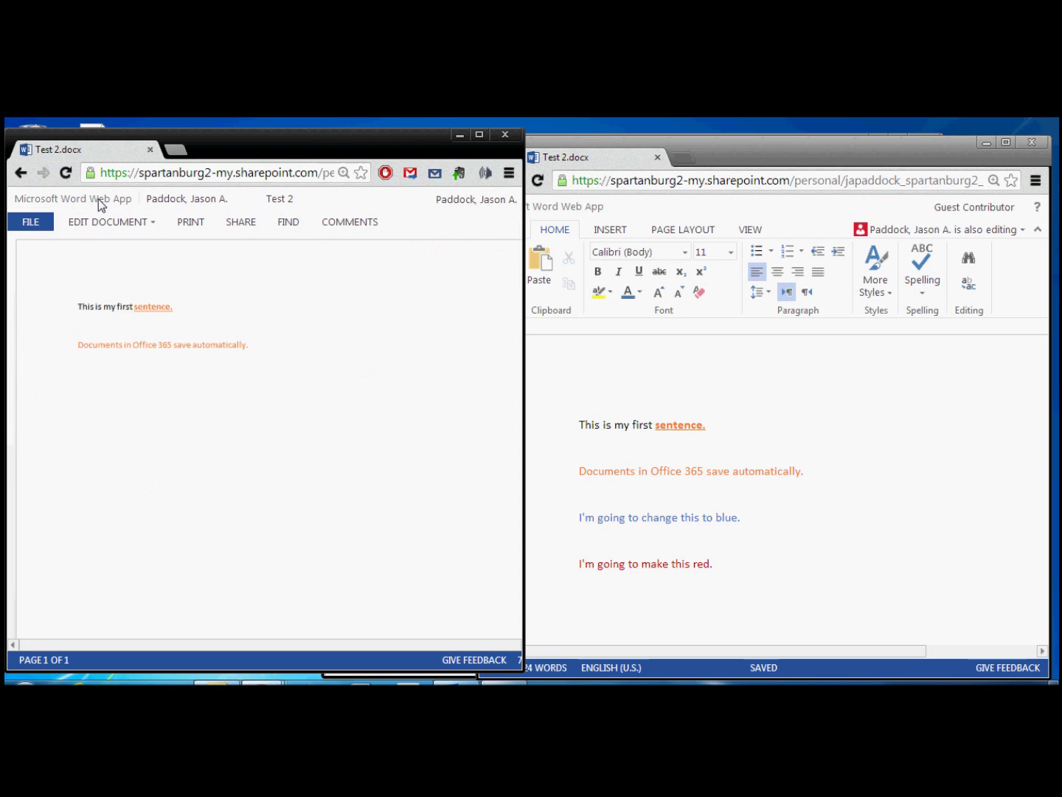
click(163, 203)
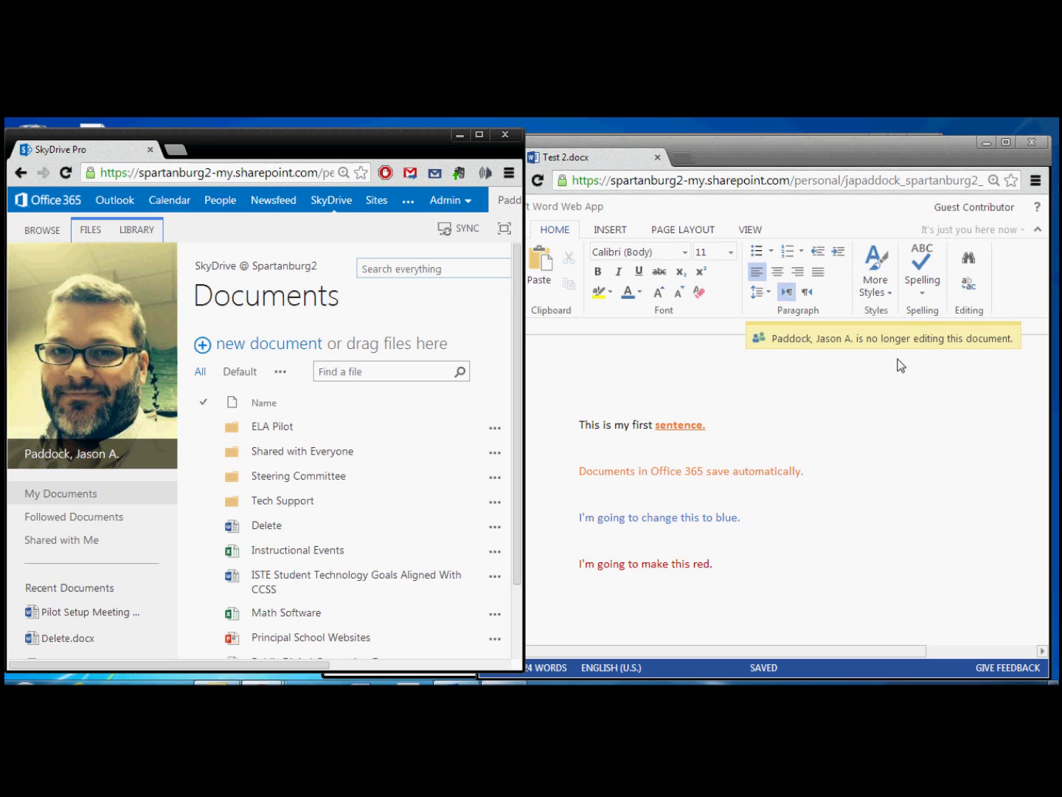
click(819, 608)
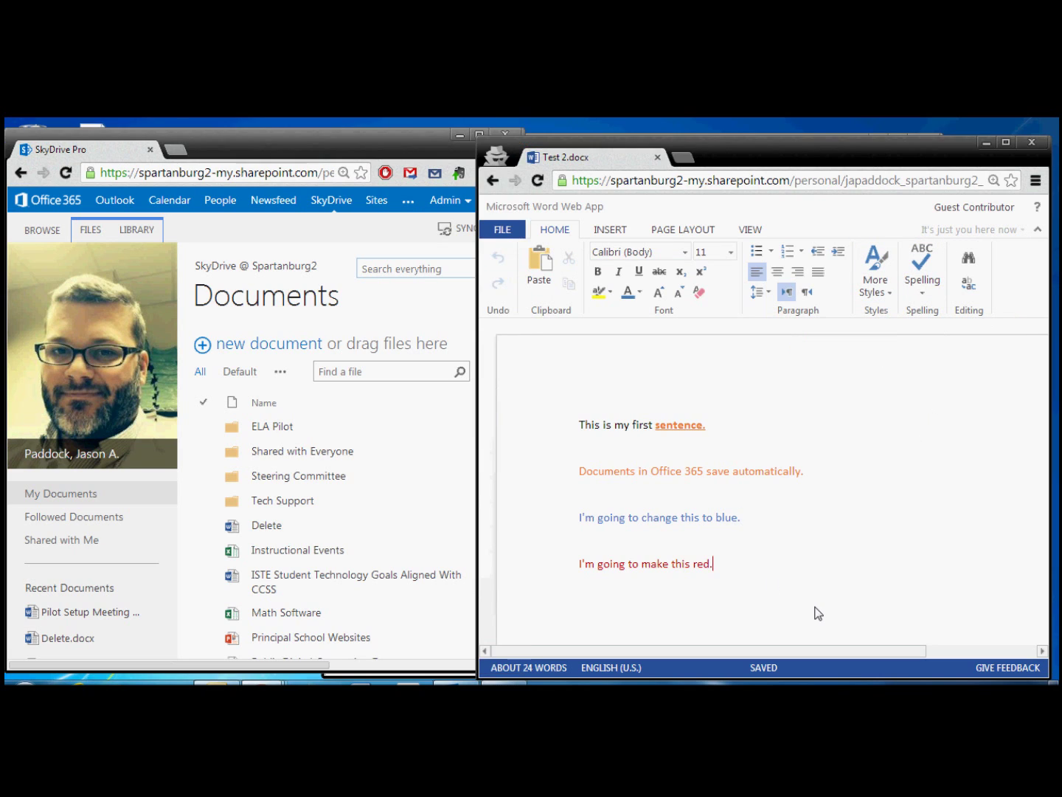
key(Return)
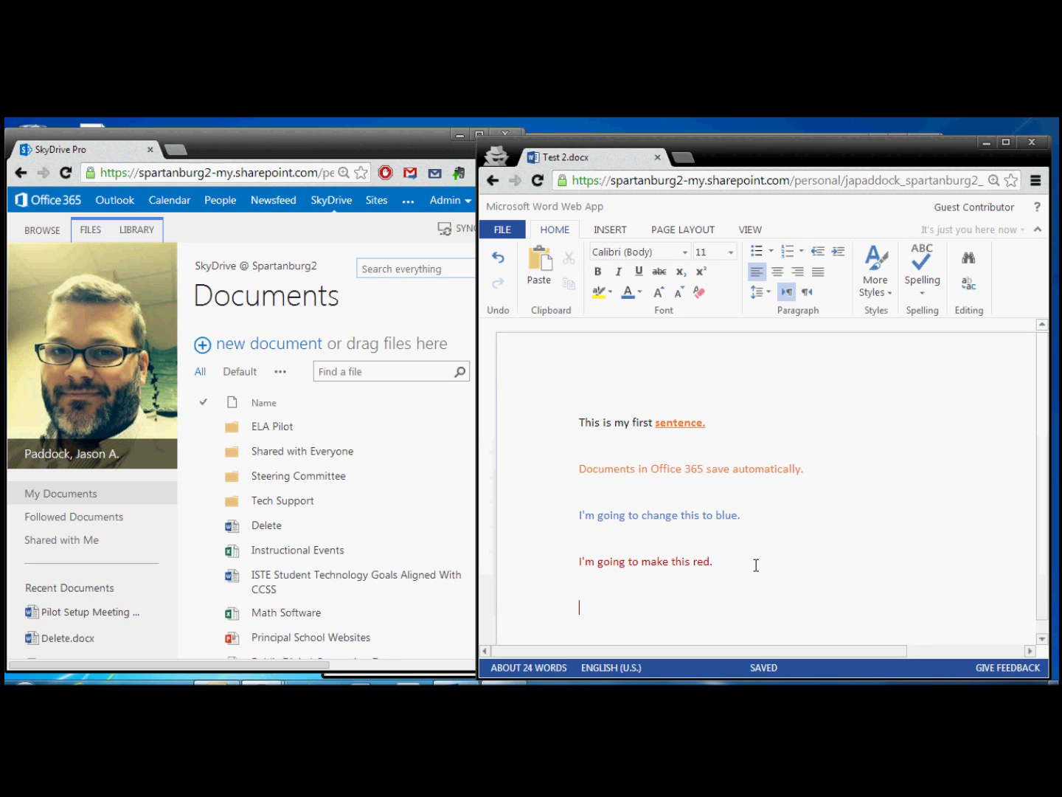
text(This is the Ofi)
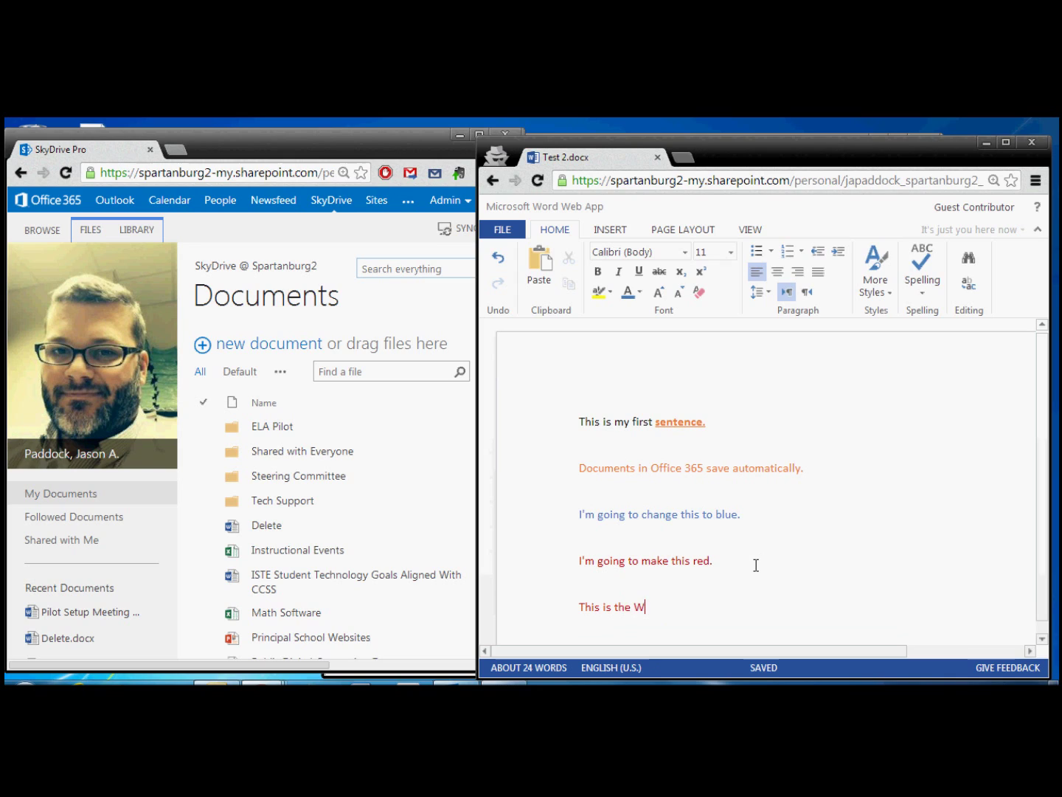
key(BackSpace)
text(fice Web App.)
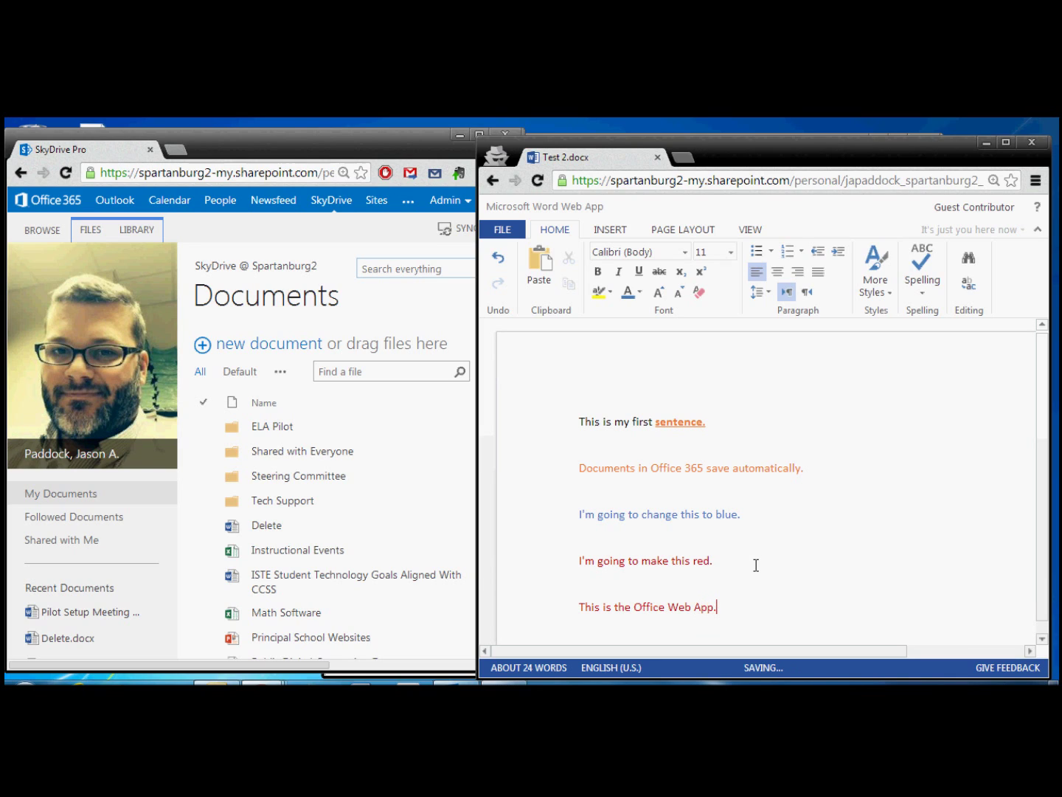
Reopen Test 2 from the SkyDrive Pro Documents list
click(327, 147)
scroll(511, 457, down, 2)
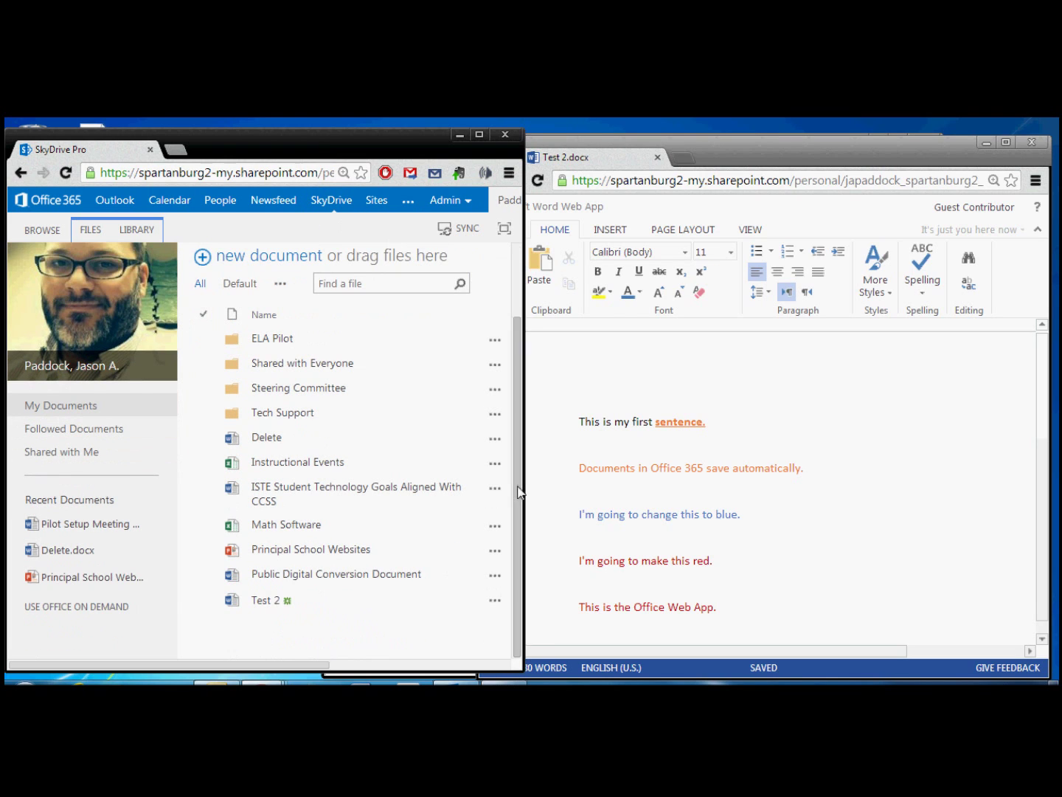
click(262, 599)
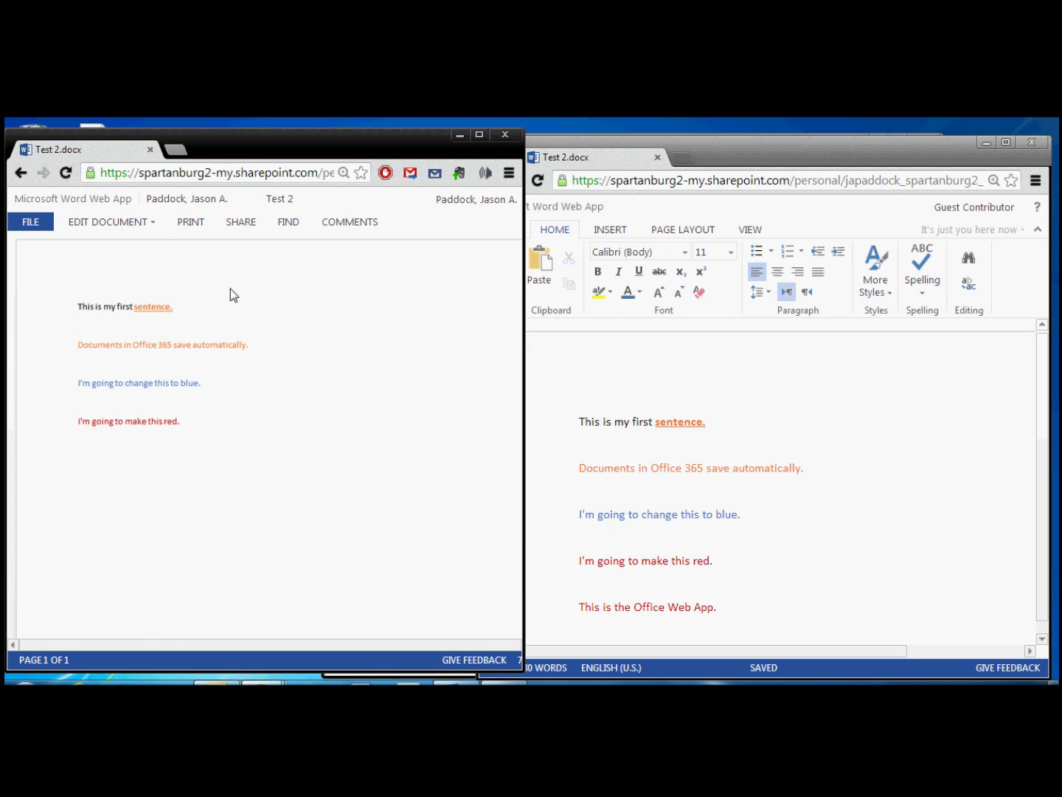
Edit Test 2 in Word Web App and delete the blue, red and Office Web App lines
click(142, 221)
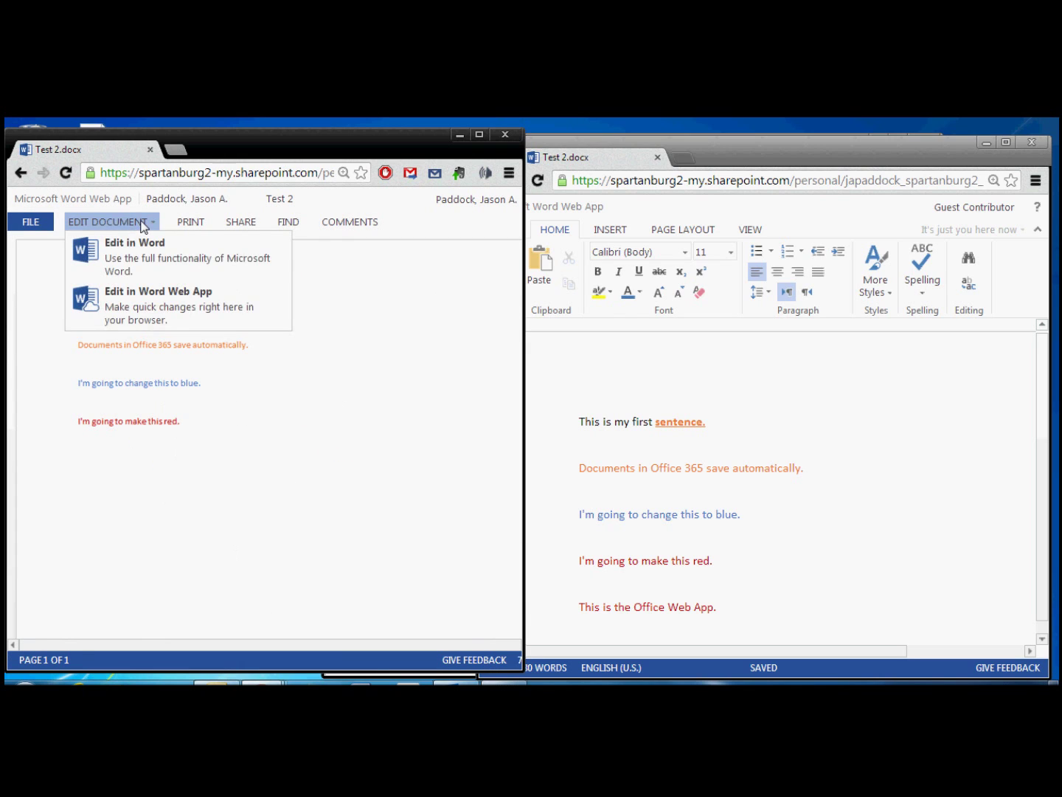
click(140, 307)
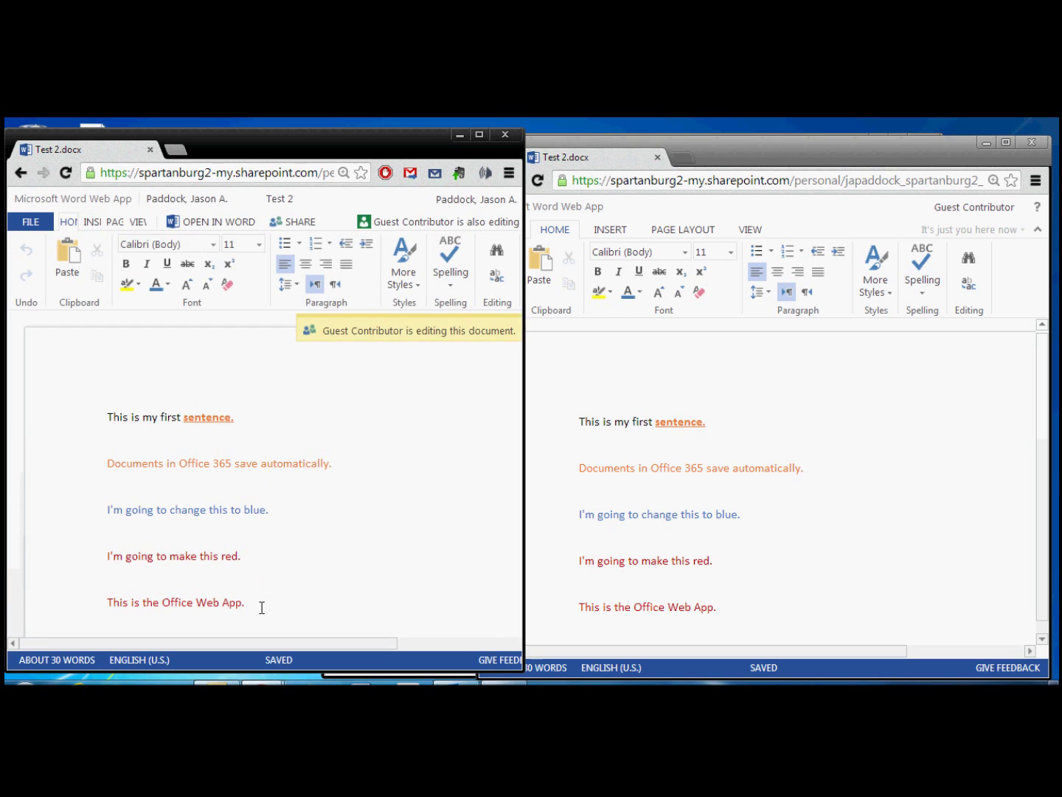
drag(245, 602, 103, 507)
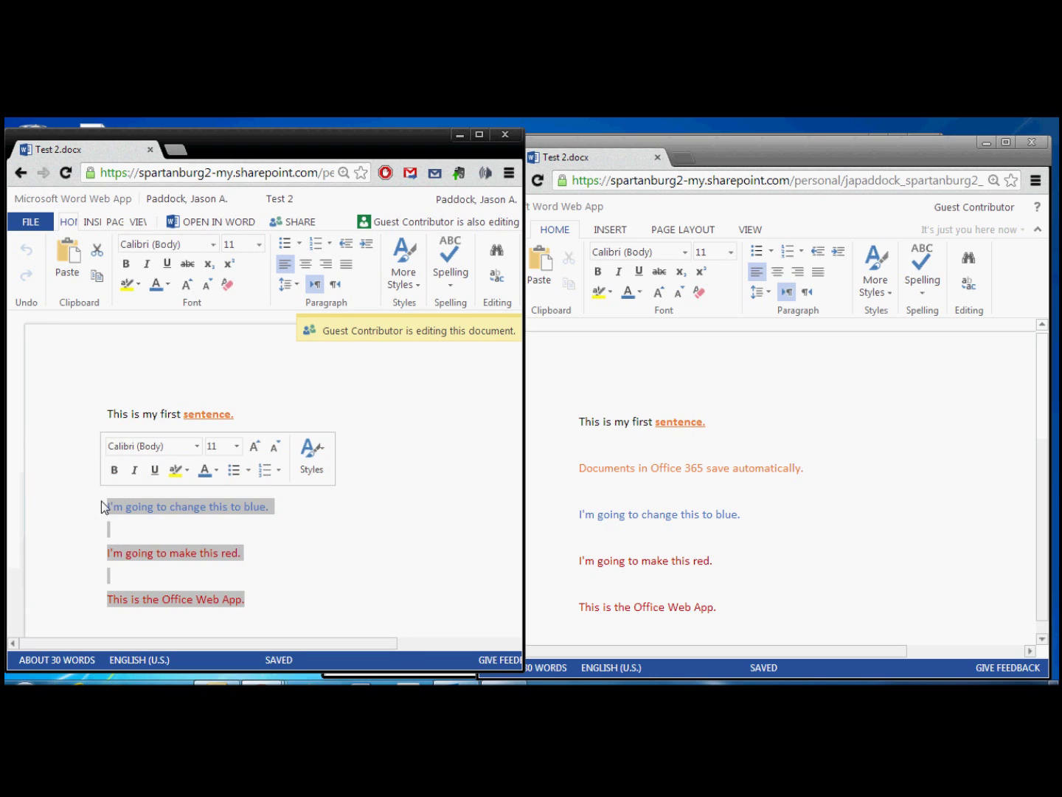
key(Delete)
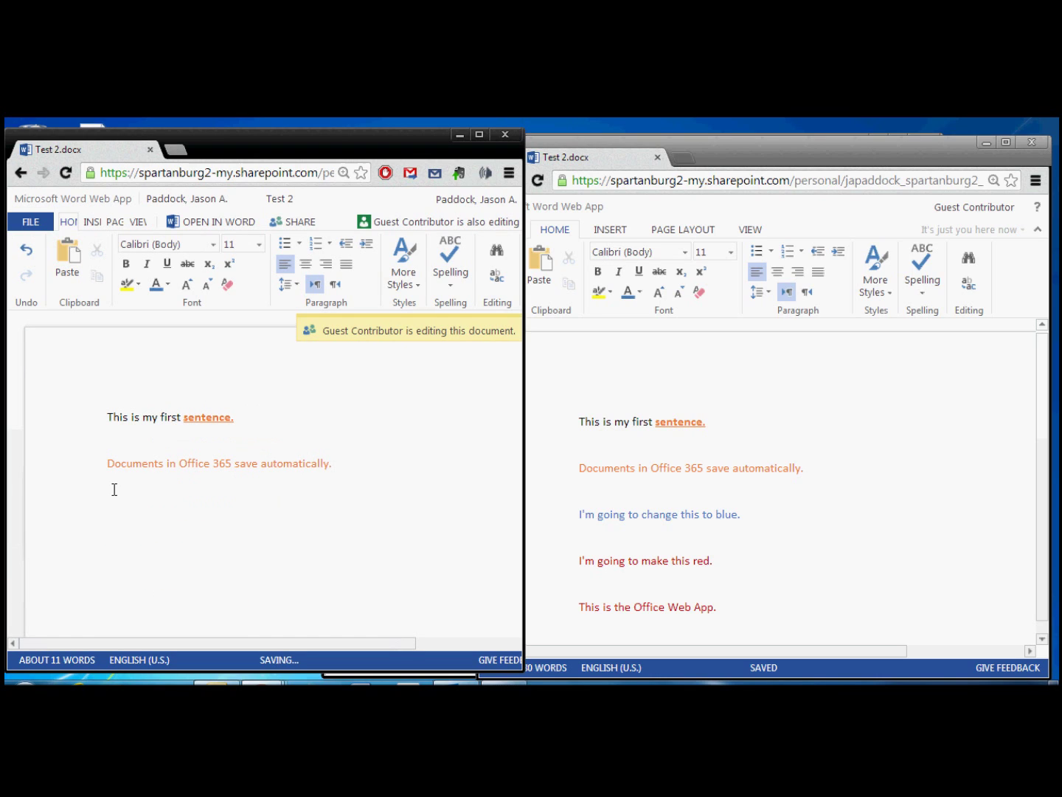
Leave an empty line below the second sentence in the owner's copy
key(BackSpace)
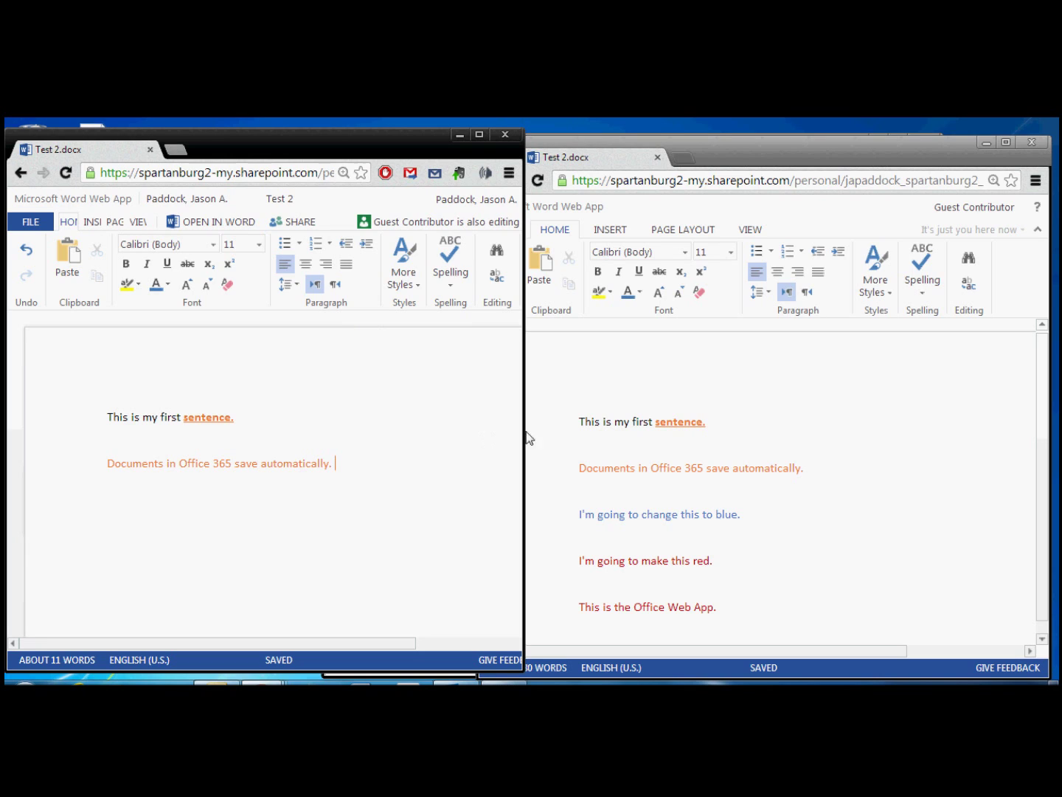
click(582, 417)
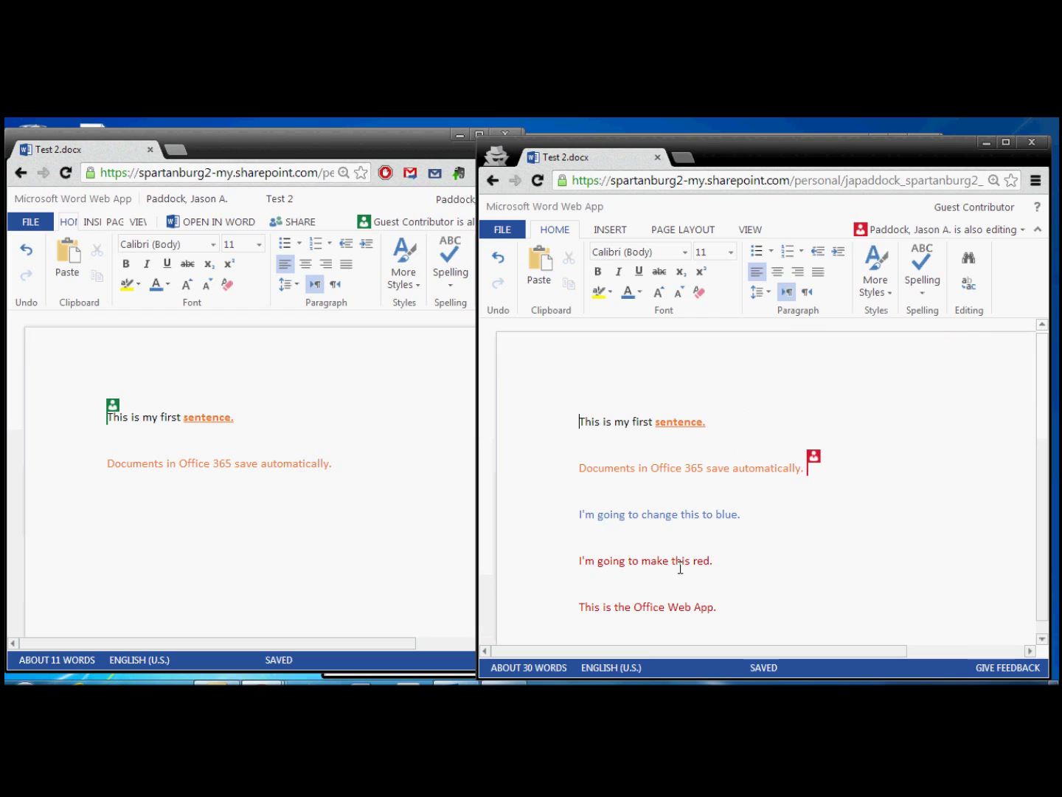
click(322, 571)
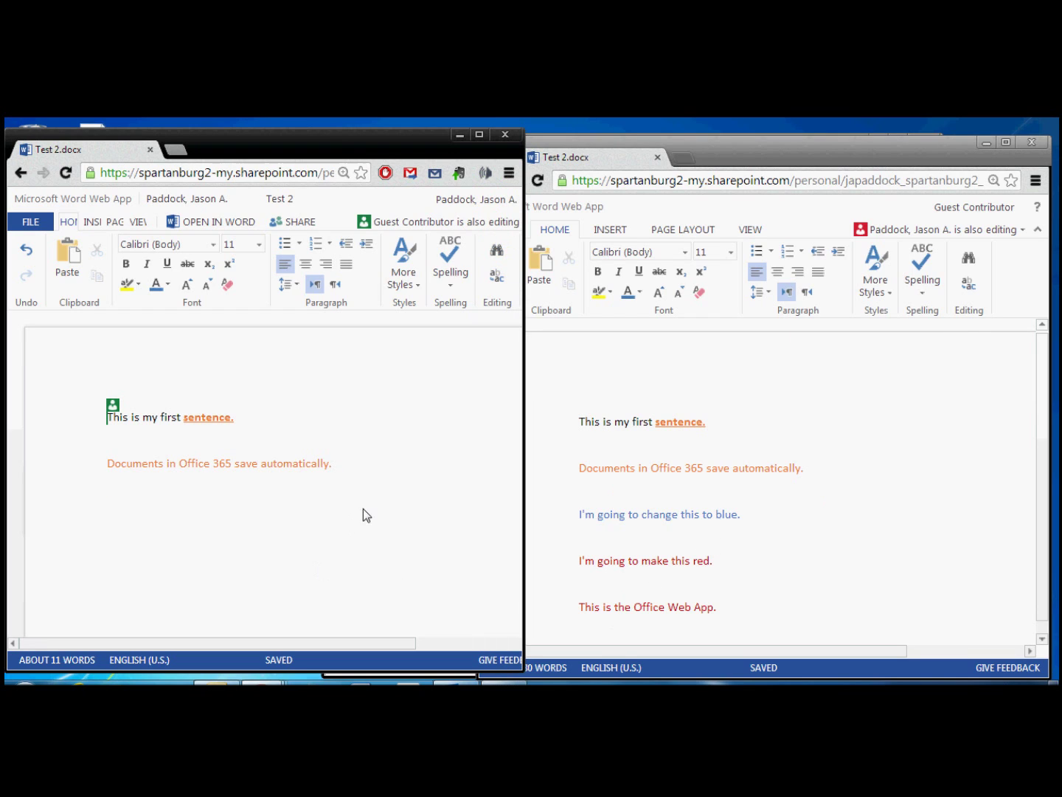
click(375, 461)
key(Return)
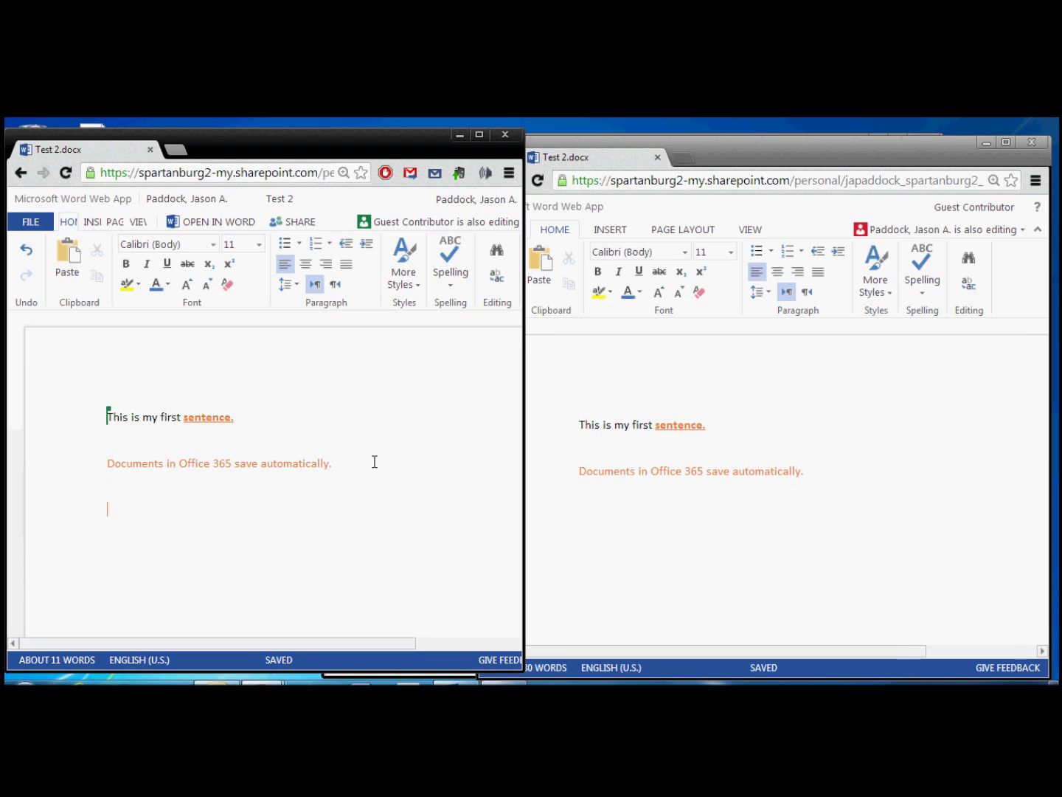